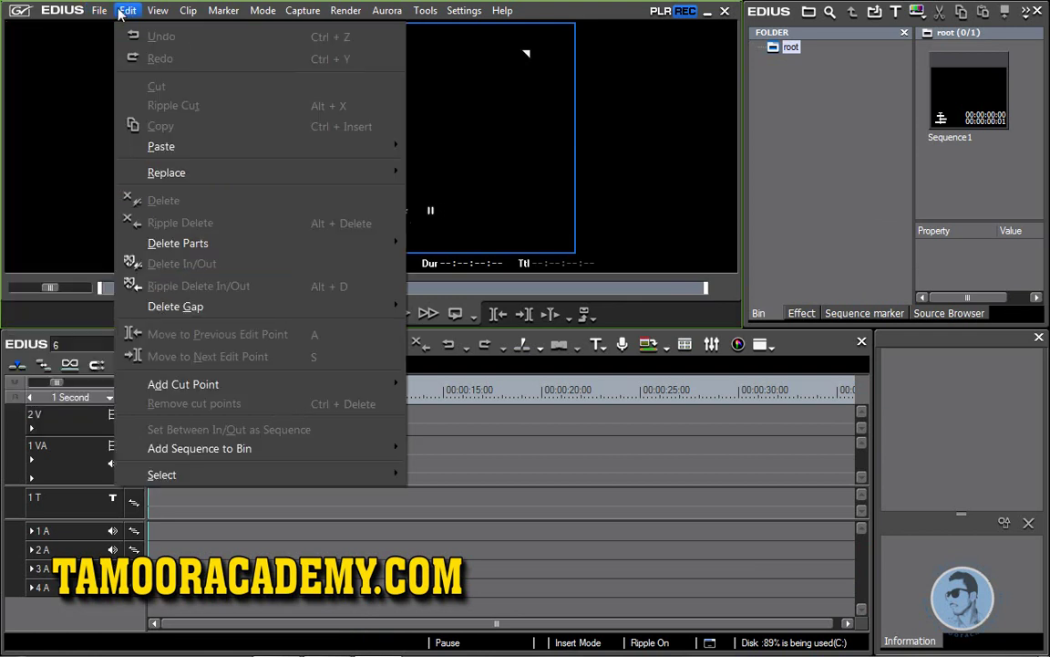
mouse_move(224, 10)
mouse_move(93, 11)
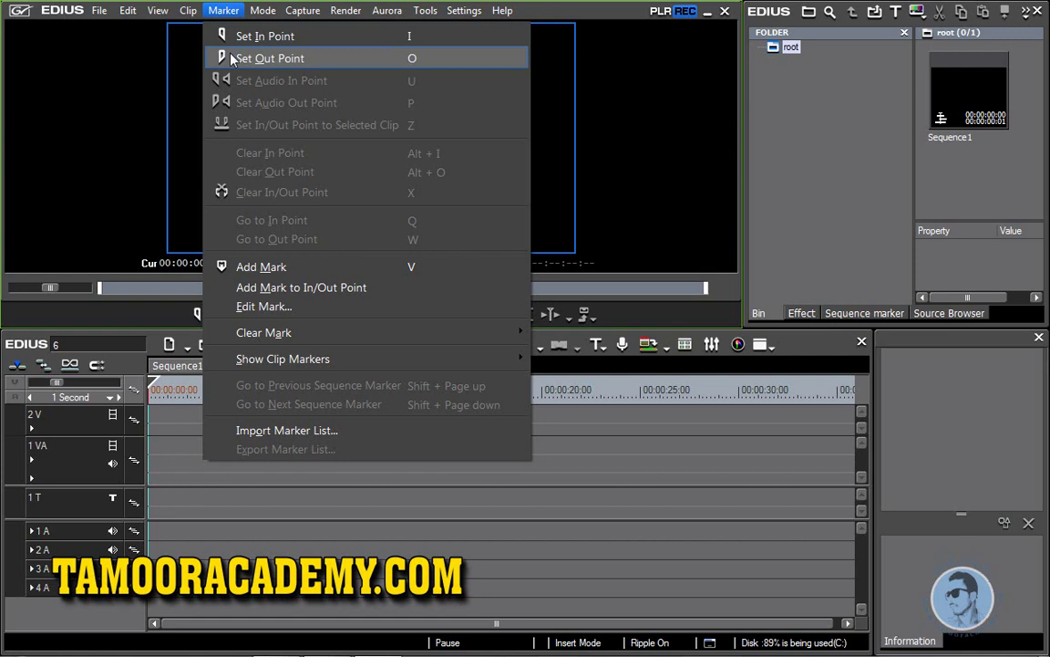
left_click(340, 128)
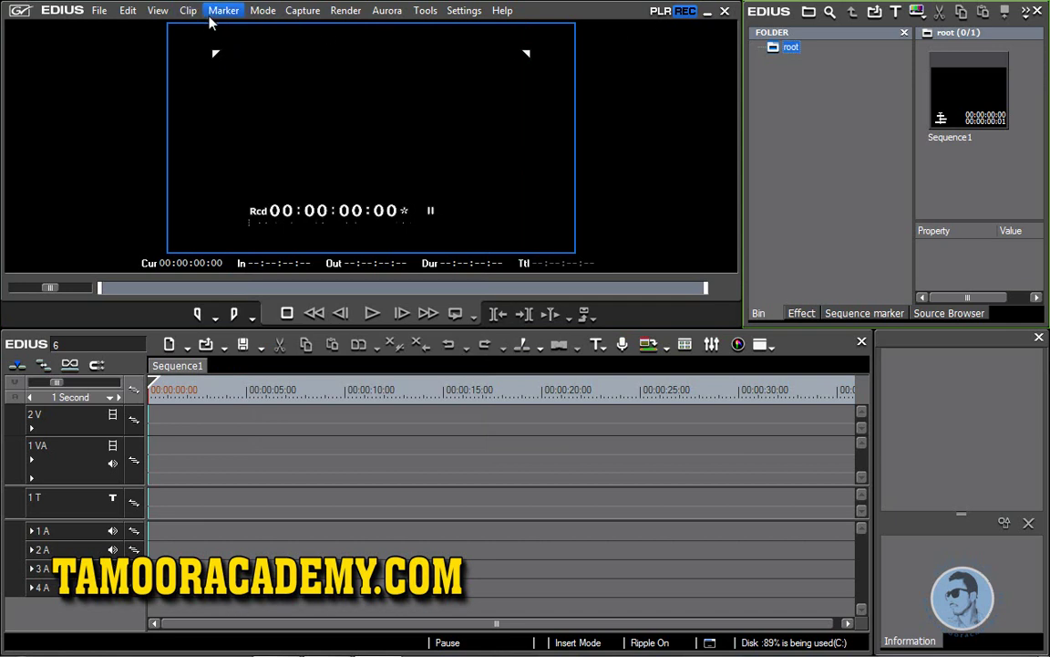
Import clip 003 from the avi folder on Local Disk (E:) and place it at the start of the 1 VA track
double_click(974, 206)
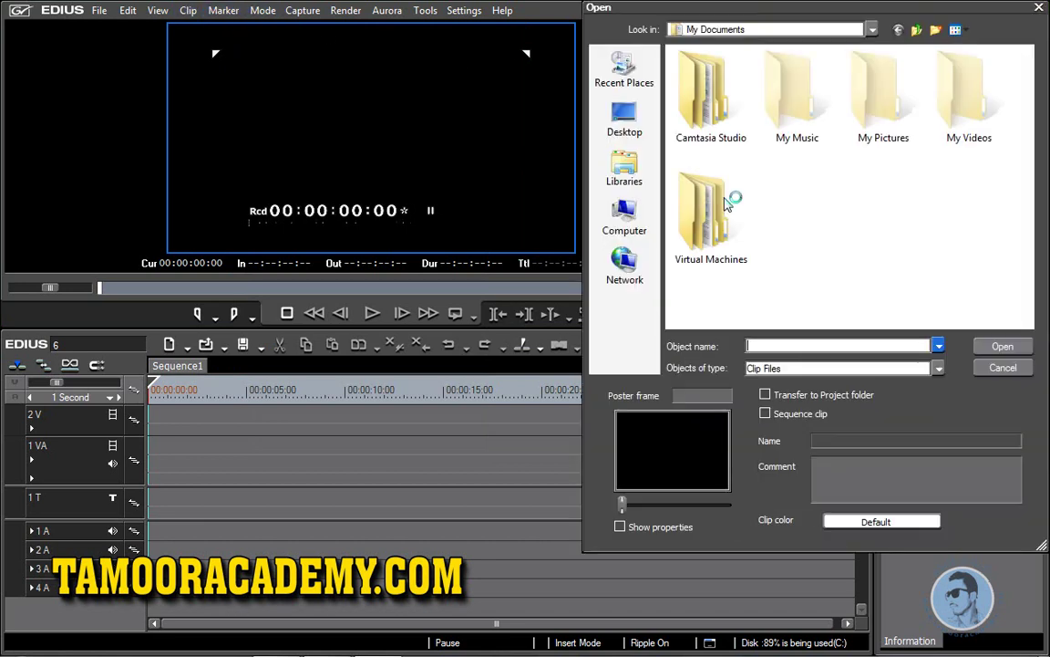
left_click(625, 221)
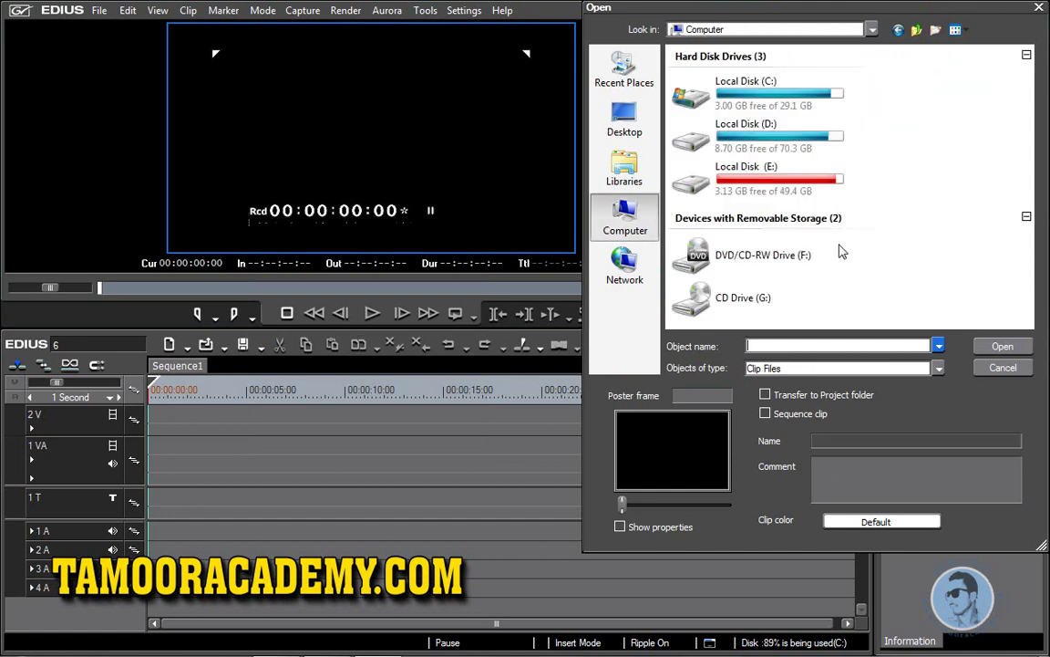
double_click(790, 179)
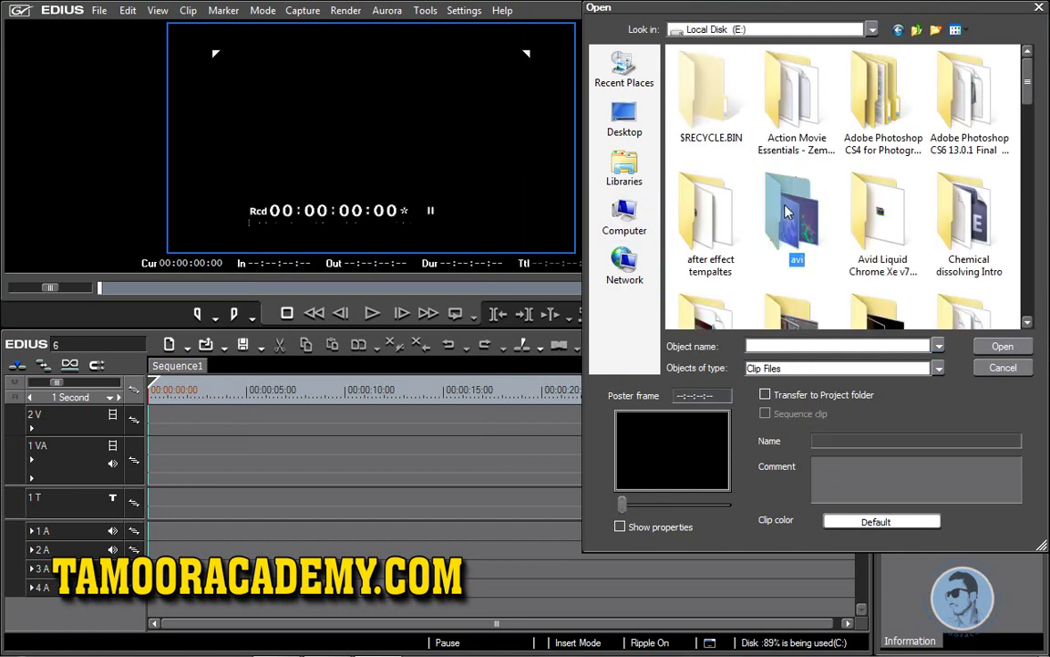
double_click(801, 228)
double_click(716, 214)
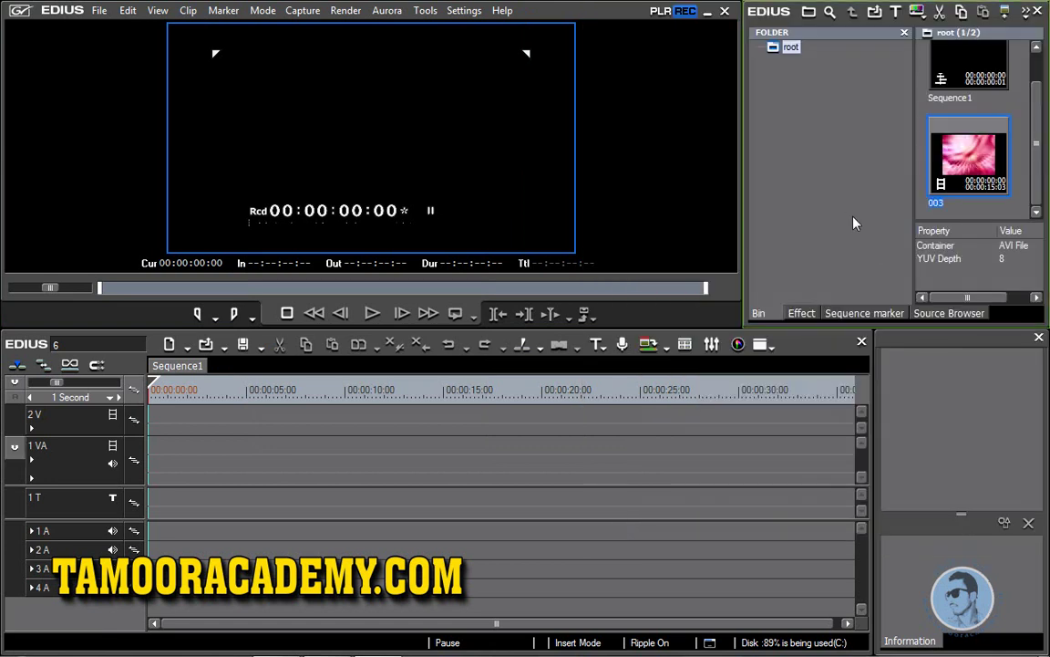
left_click_drag(845, 171, 182, 446)
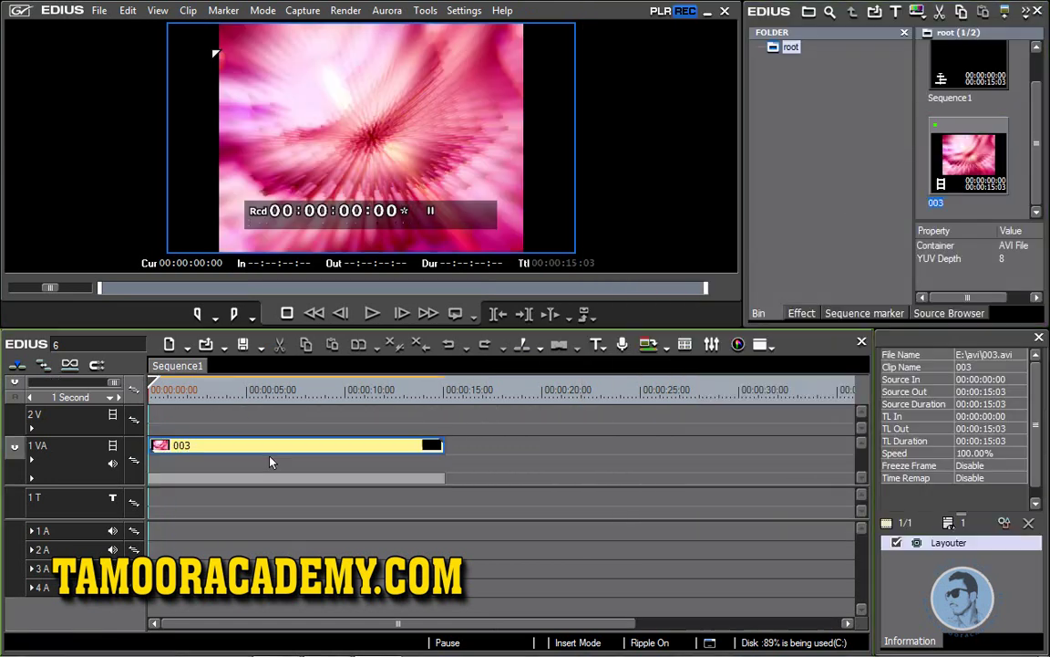
Set an In point at 00:00:04:22 and an Out point at 00:00:08:21 on the timeline
left_click_drag(155, 391, 245, 390)
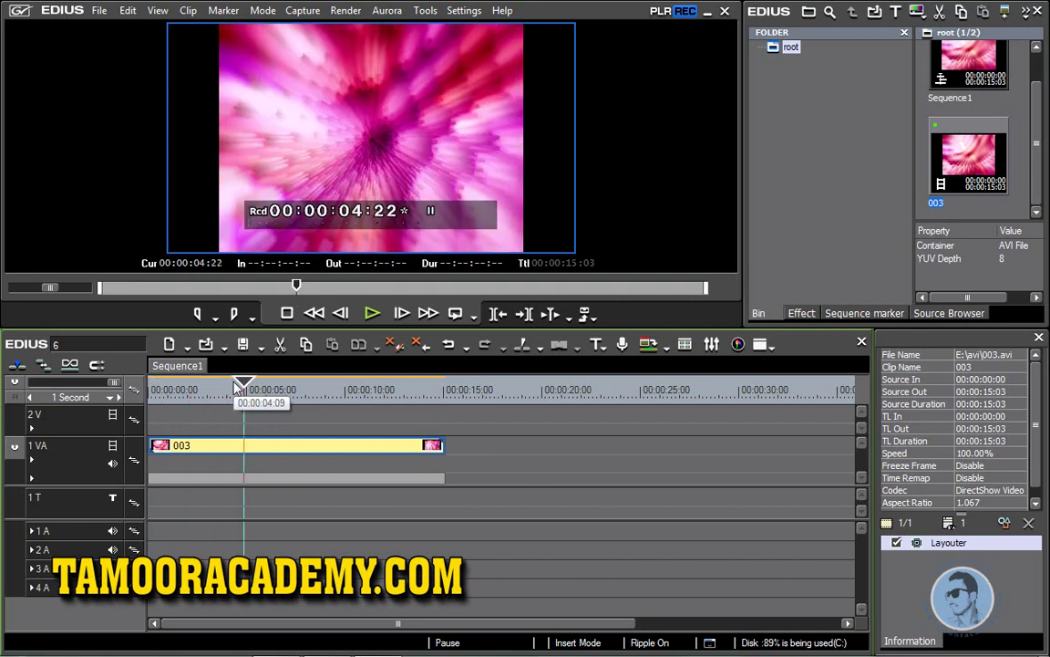
left_click(199, 314)
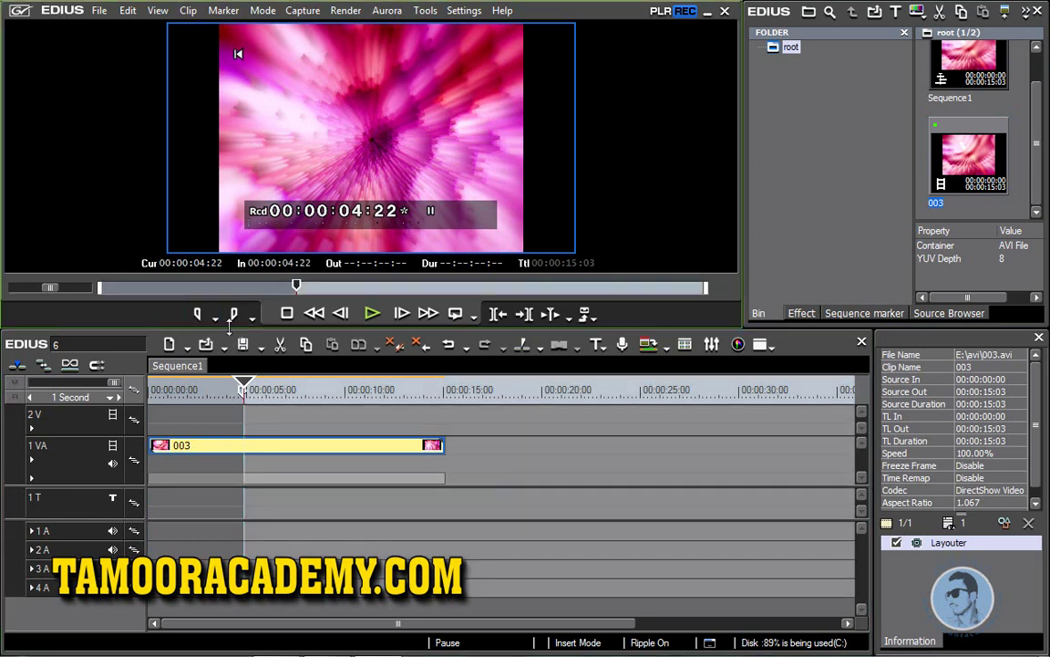
left_click_drag(250, 383, 322, 383)
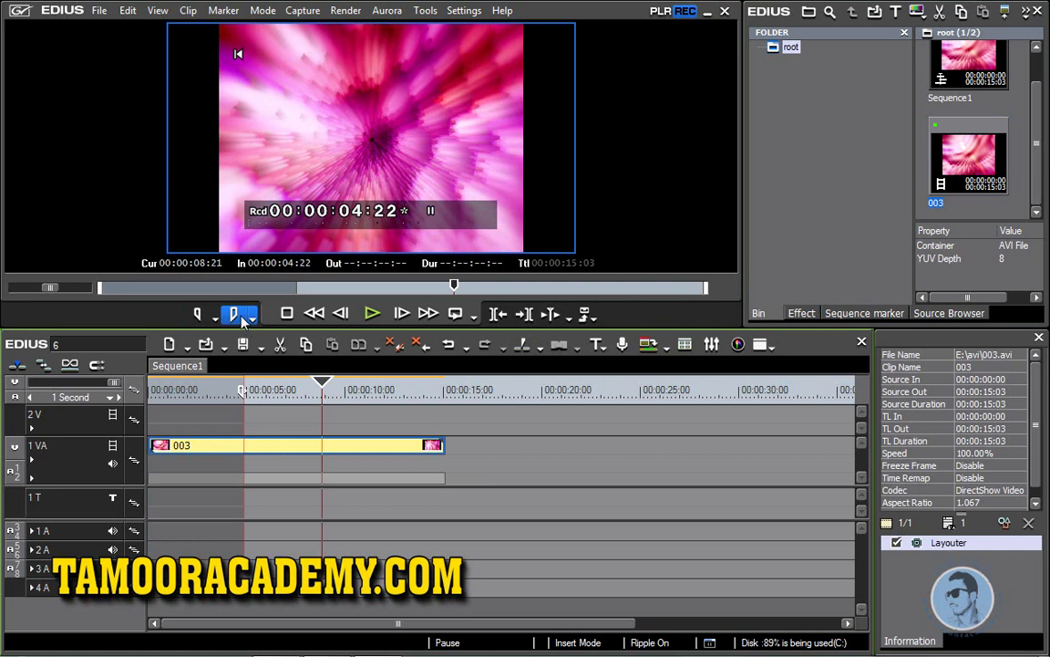
left_click(239, 316)
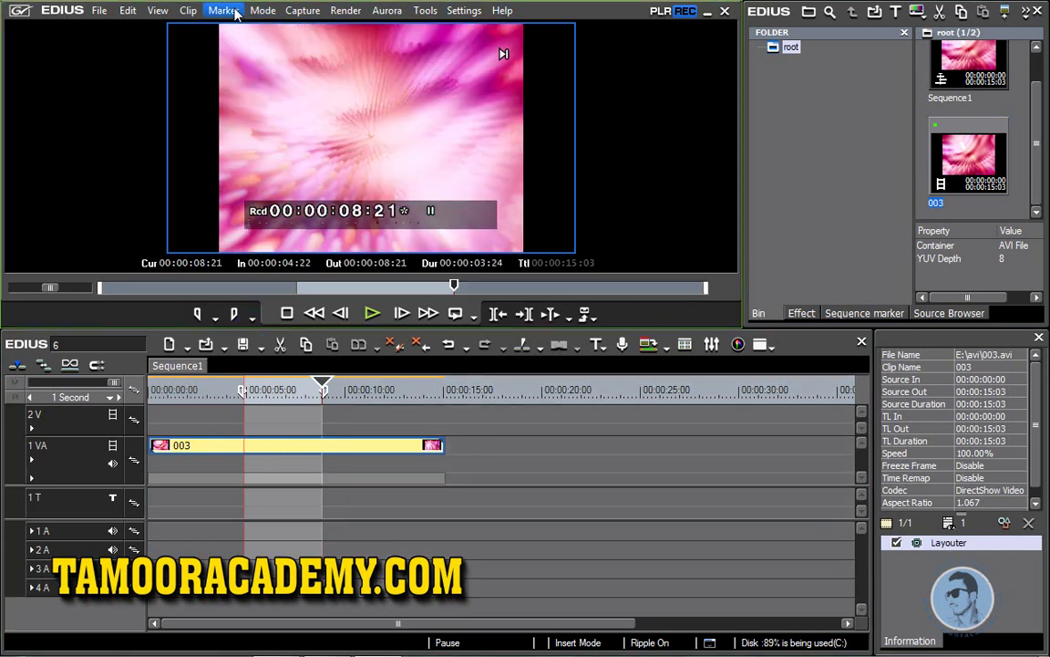
Set both the In and Out points at 00:00:08:21, and clear both points
left_click(224, 11)
left_click(223, 39)
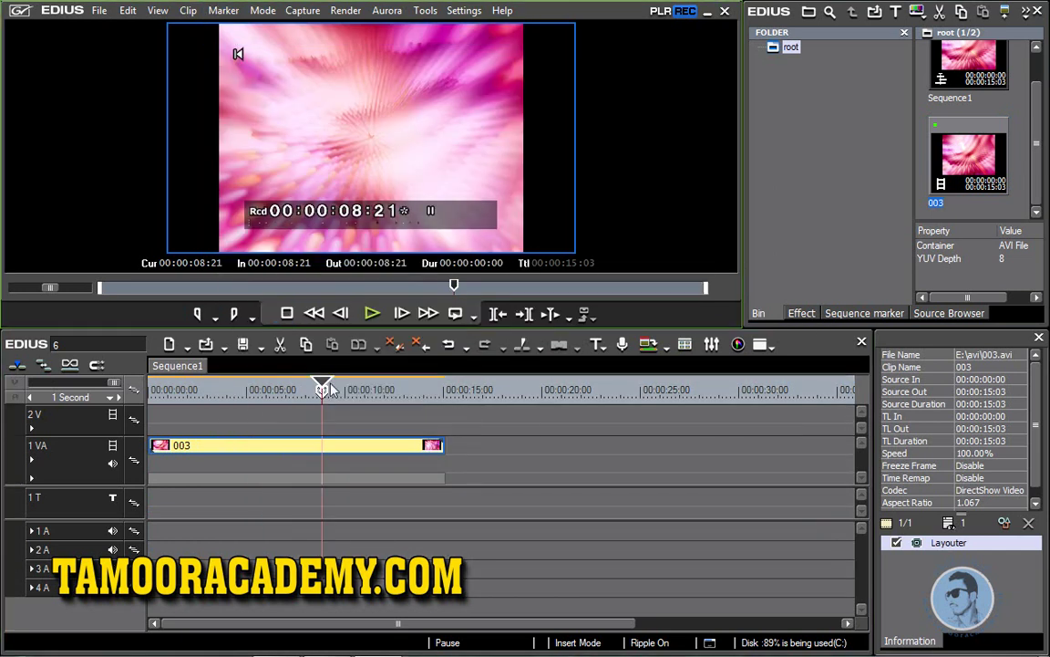
left_click(188, 11)
mouse_move(224, 11)
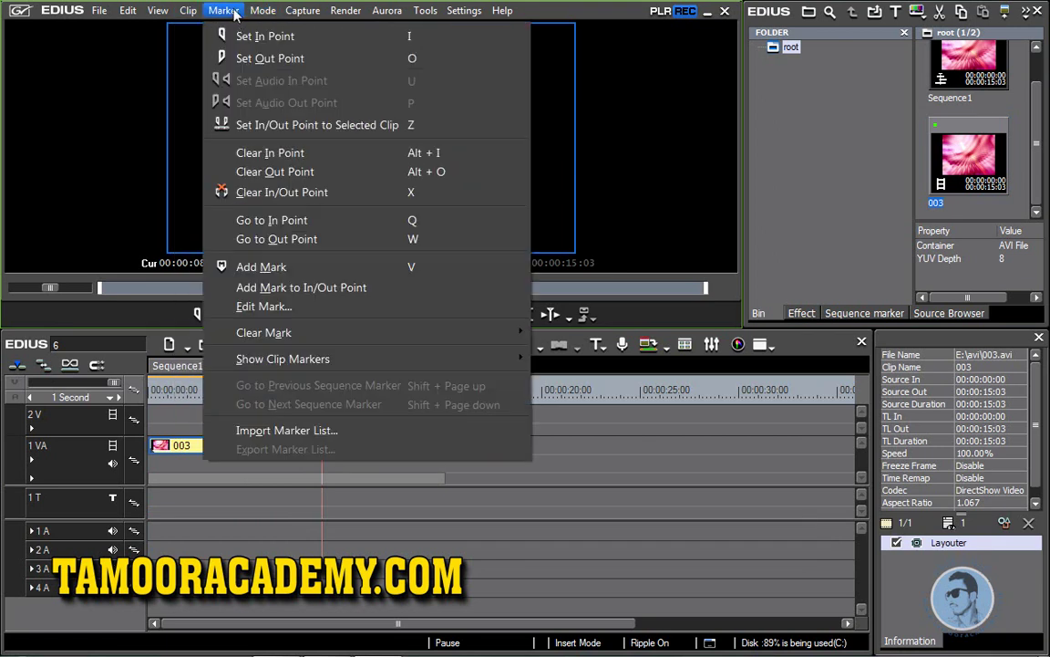
left_click(235, 58)
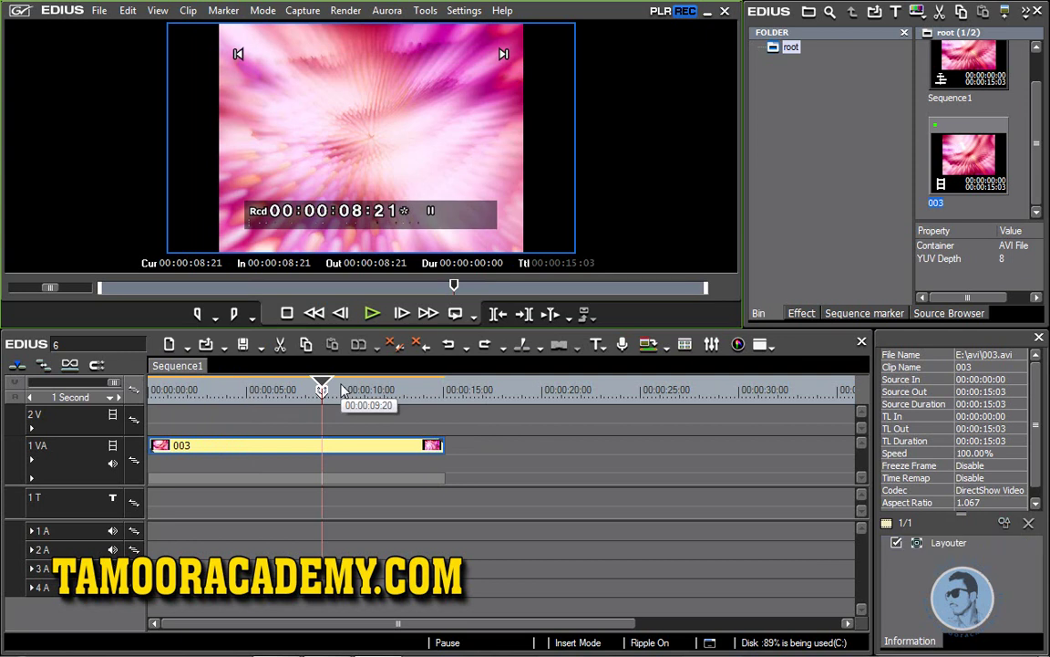
key("x")
Set the In point at 00:00:06:17 and the Out point at 00:00:11:23 on the timeline
left_click(243, 390)
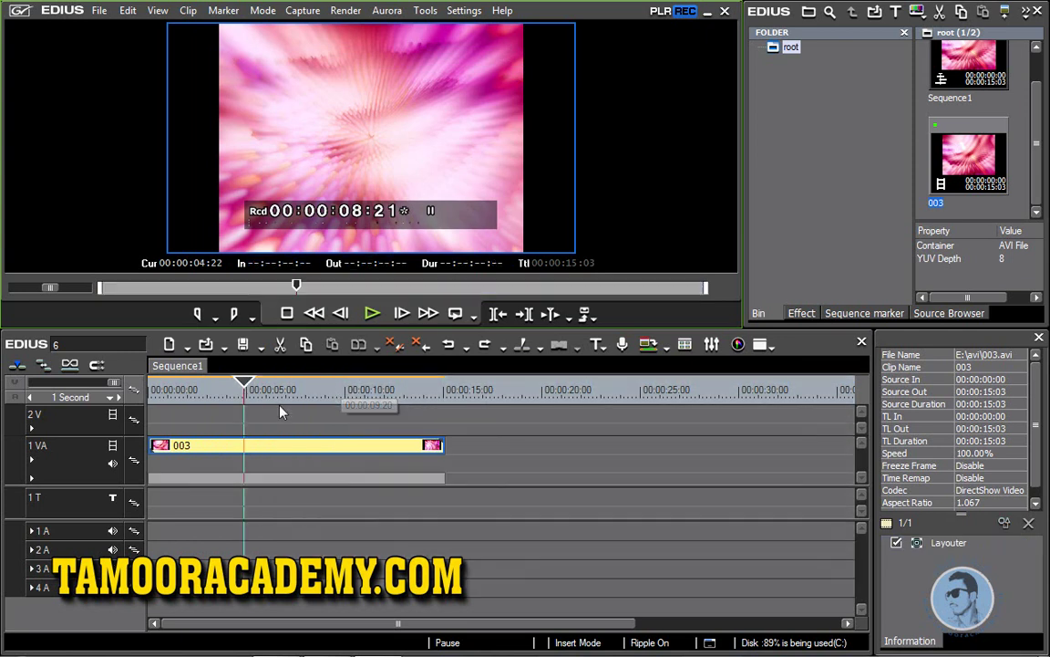
left_click(280, 390)
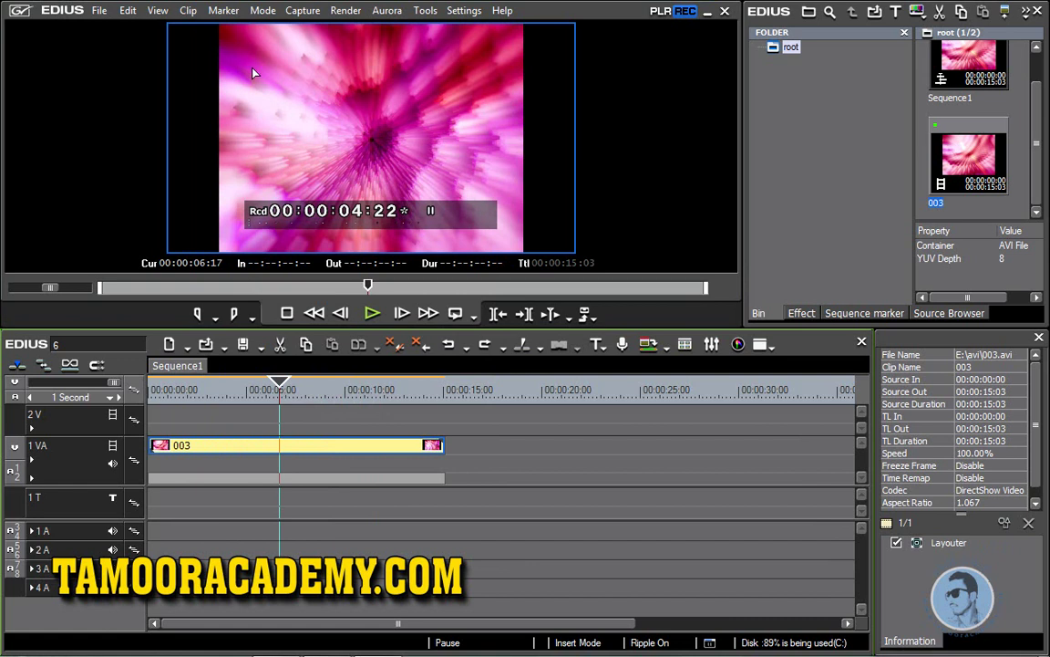
left_click(223, 10)
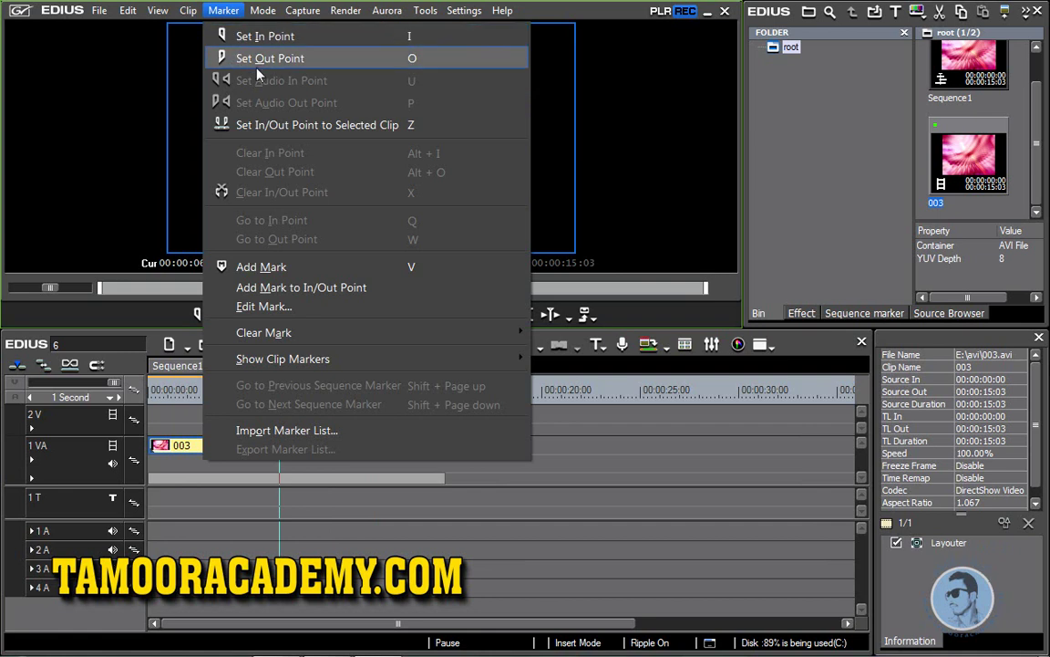
left_click(233, 36)
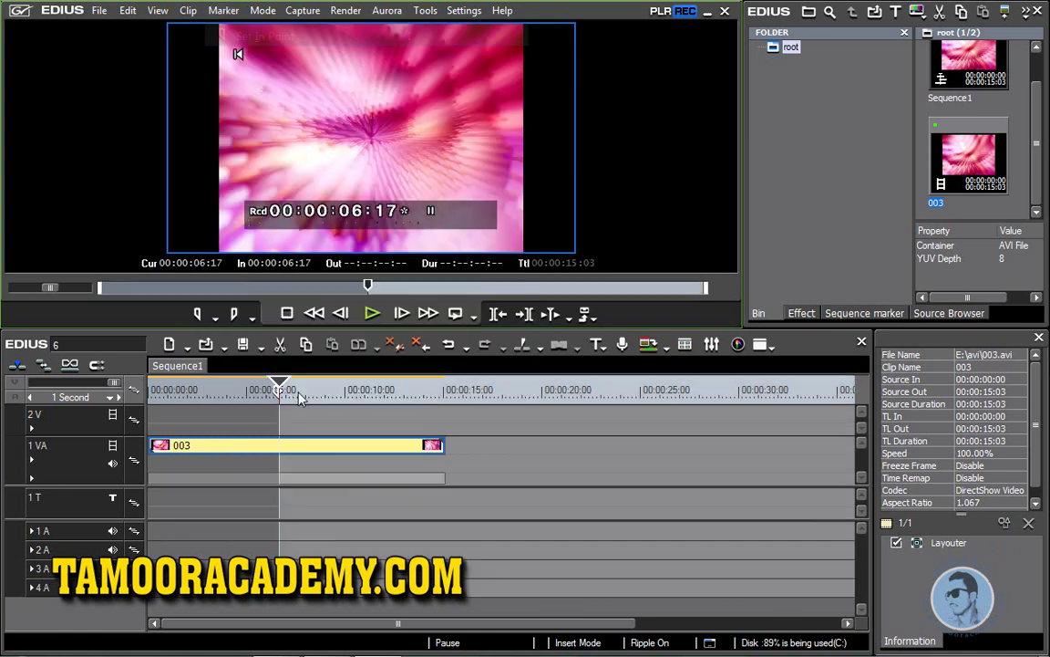
left_click(376, 391)
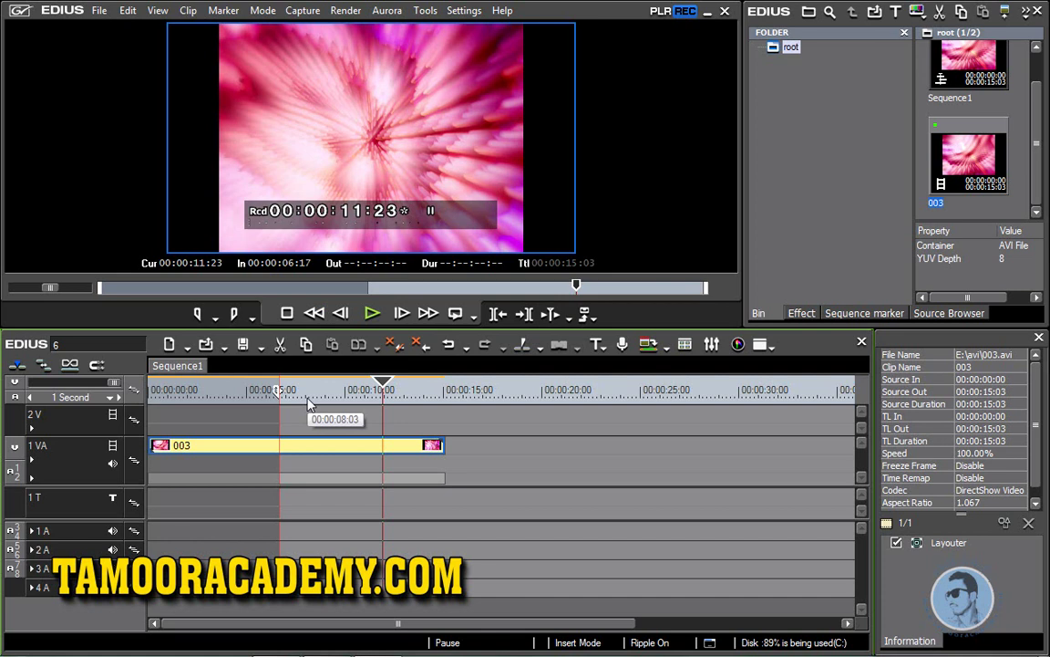
left_click(223, 10)
left_click(217, 53)
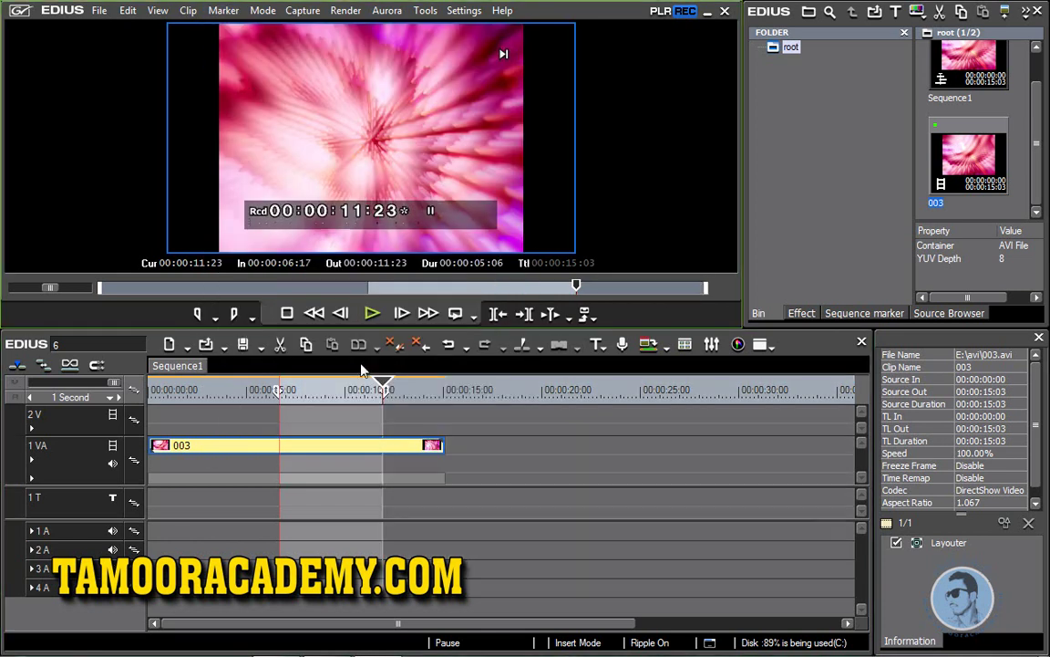
Open the Print to File settings to examine the Export Between In and Out option, and leave without exporting
left_click_drag(339, 381, 361, 381)
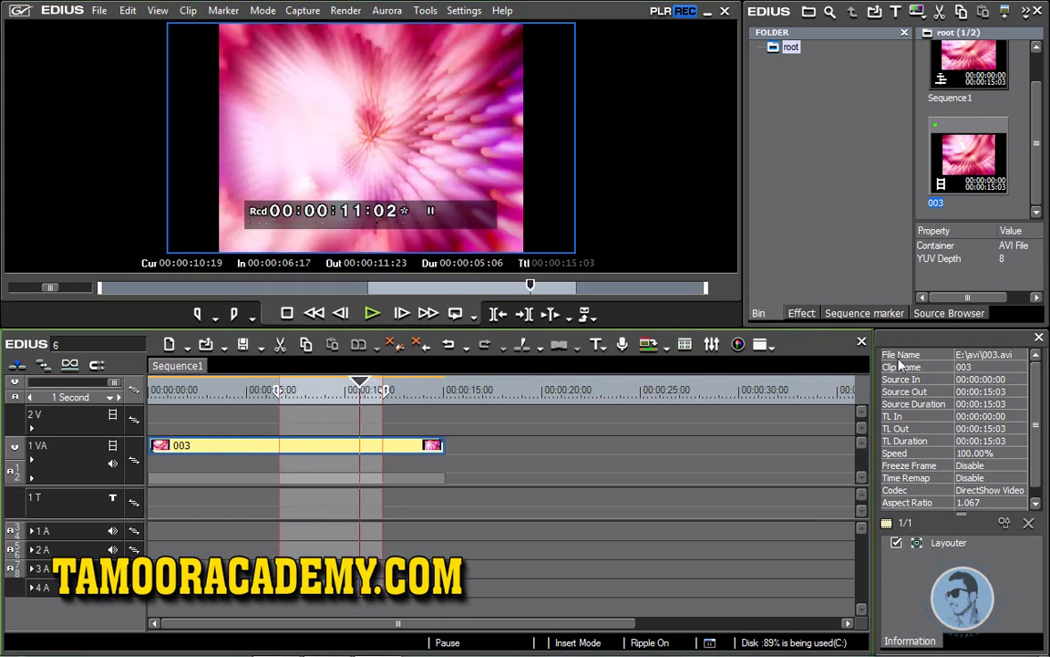
left_click(770, 346)
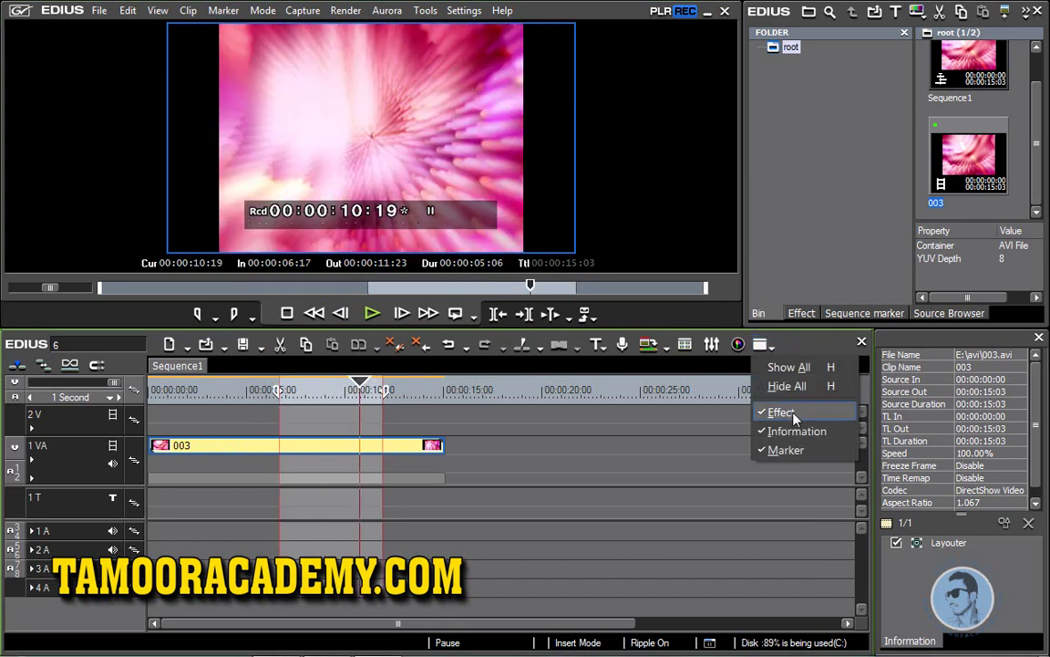
left_click(789, 355)
left_click(598, 319)
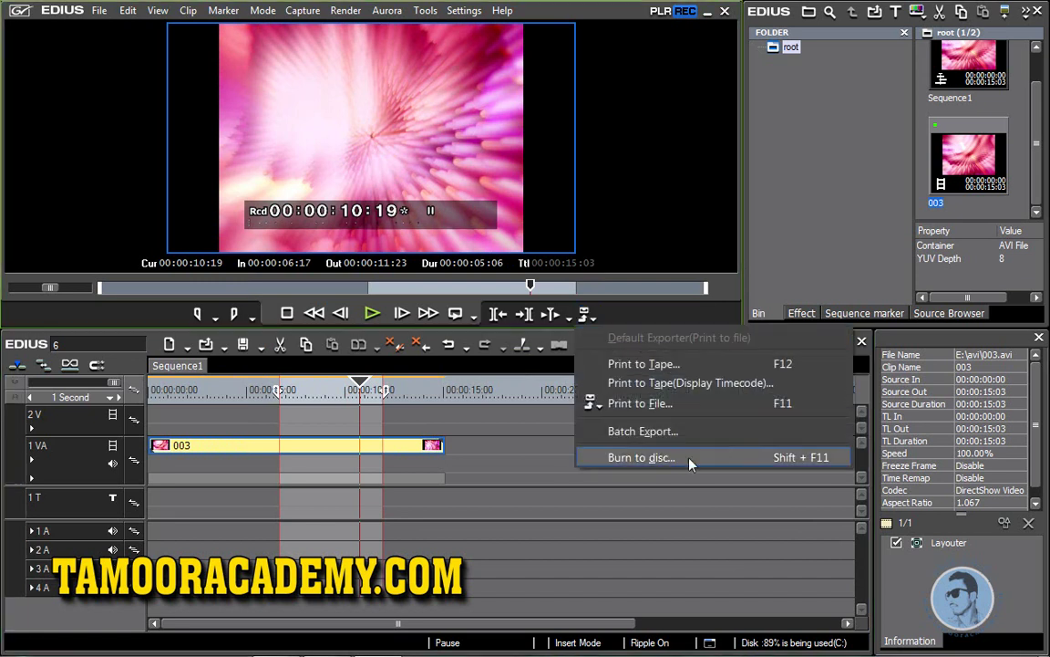
left_click(783, 404)
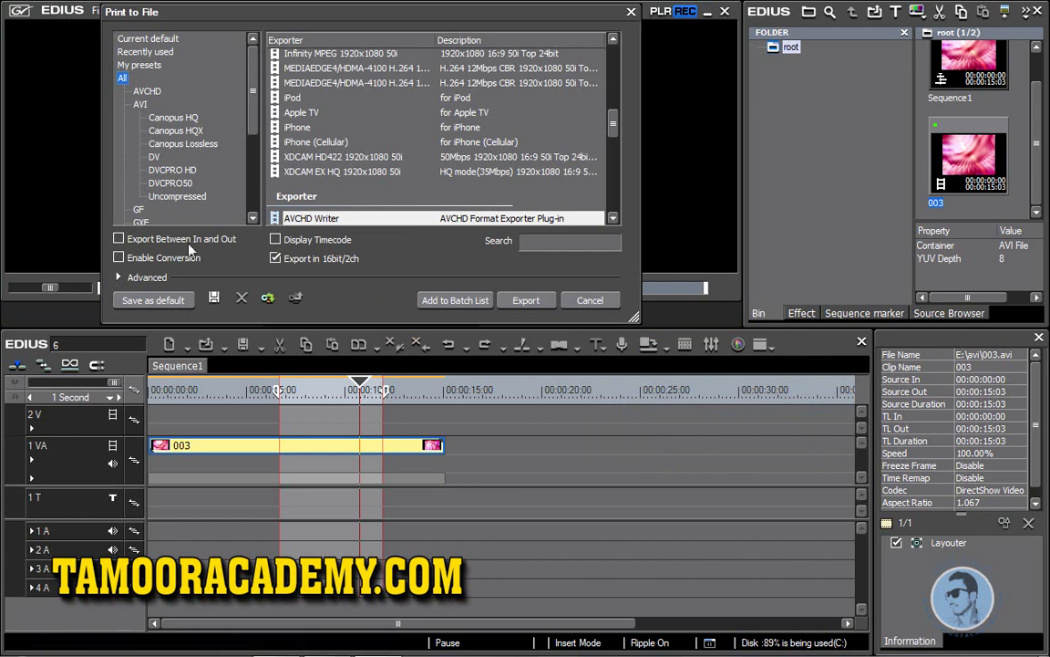
left_click(590, 300)
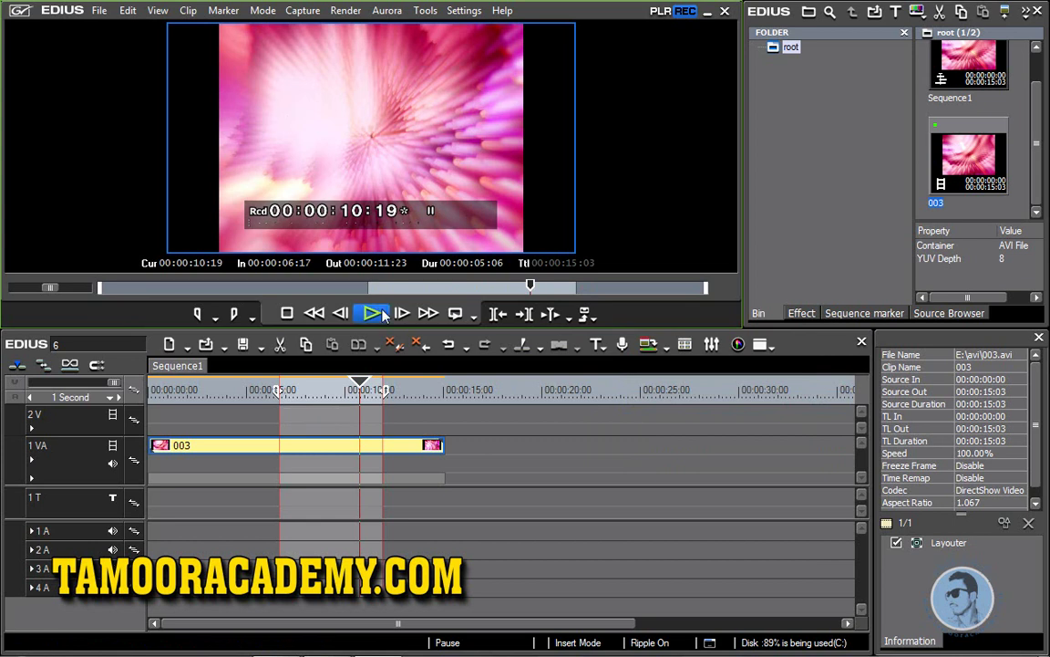
Clear the timeline's In point, and remove the remaining Out point with Clear In/Out Point
left_click(262, 10)
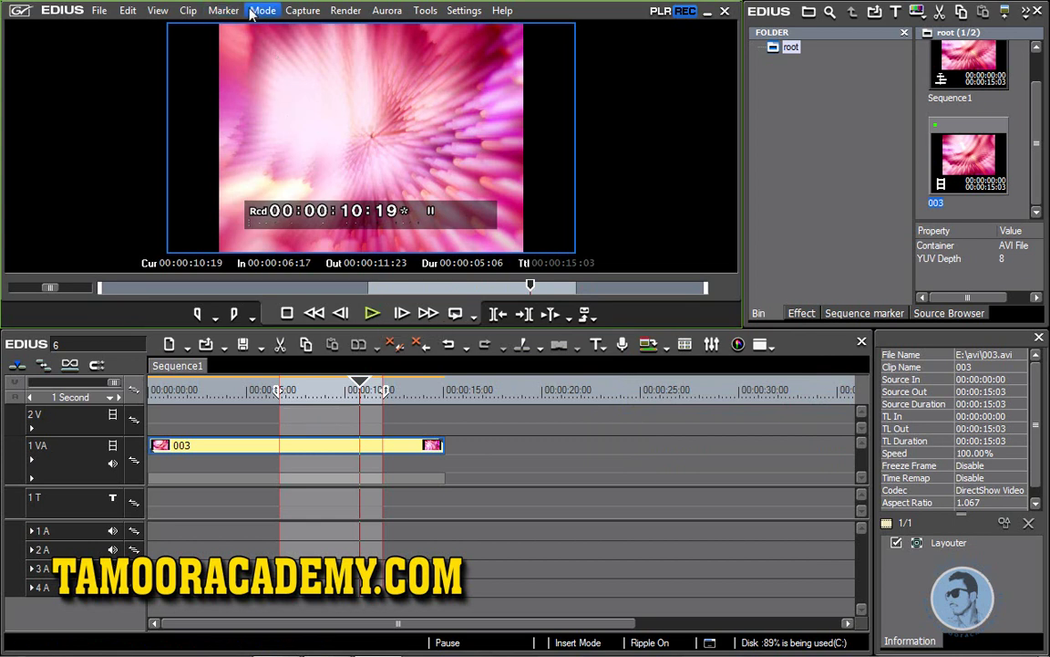
mouse_move(228, 11)
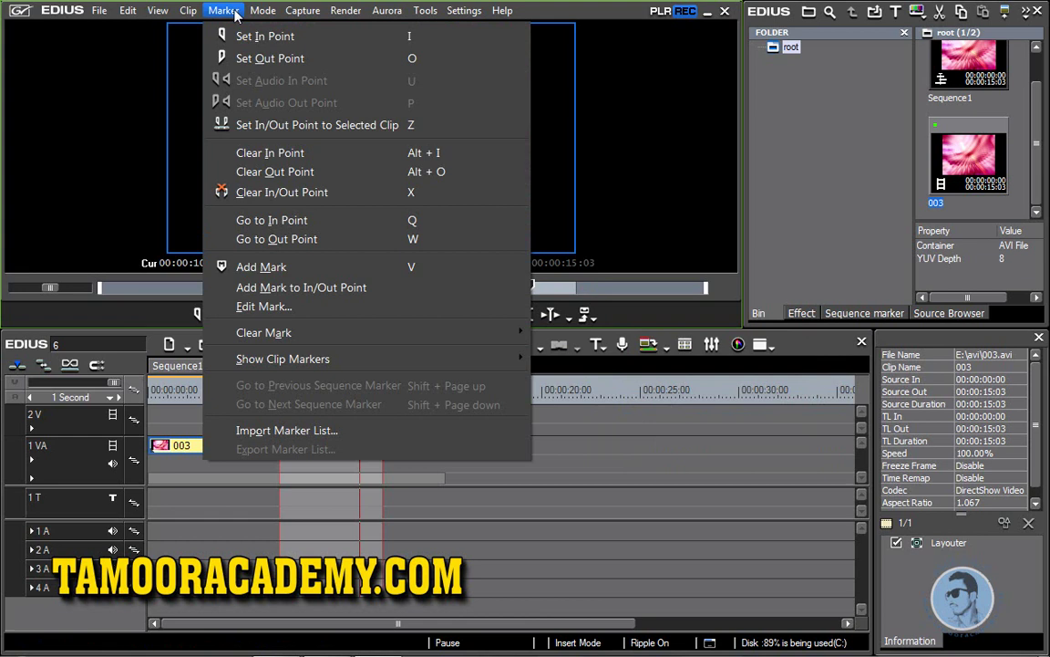
left_click(412, 152)
left_click(240, 17)
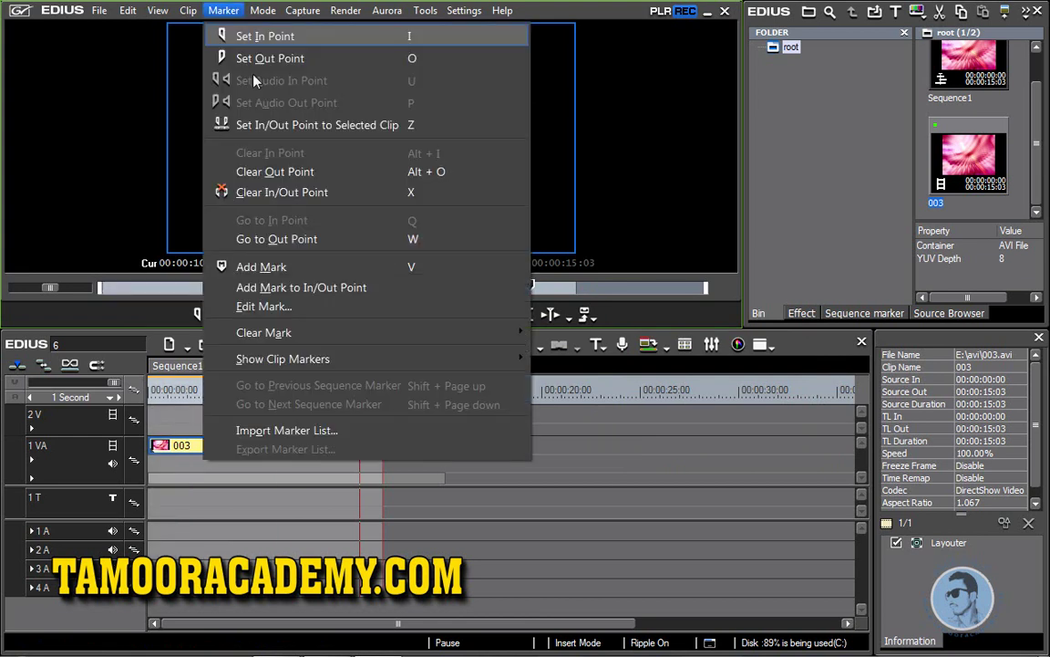
left_click(273, 188)
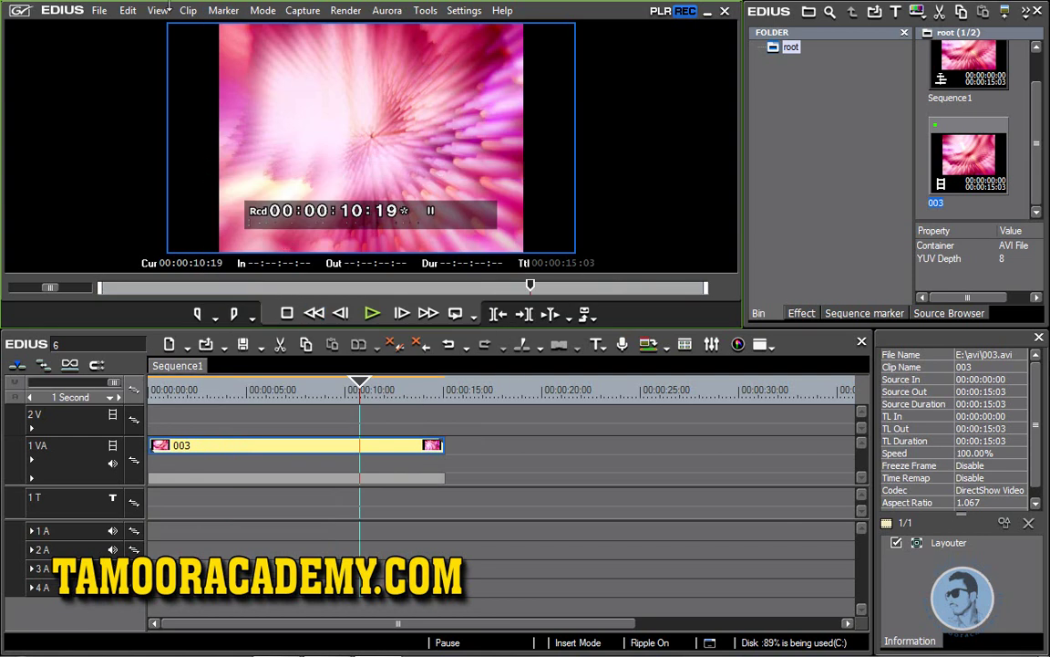
Set only an Out point at 00:00:10:00 on the timeline
left_click(224, 10)
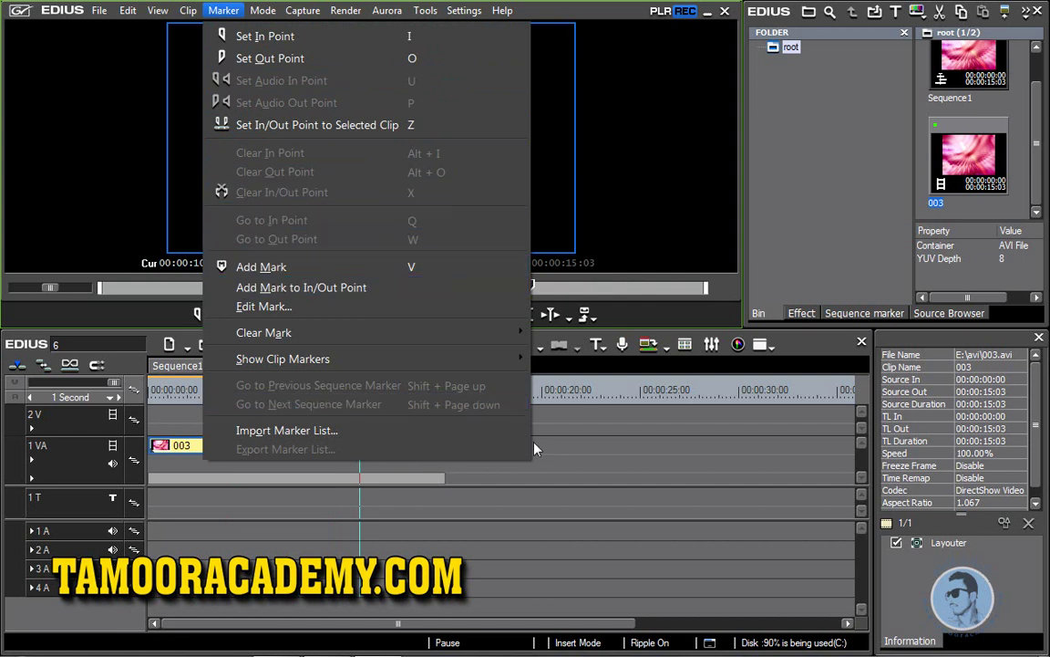
left_click(371, 390)
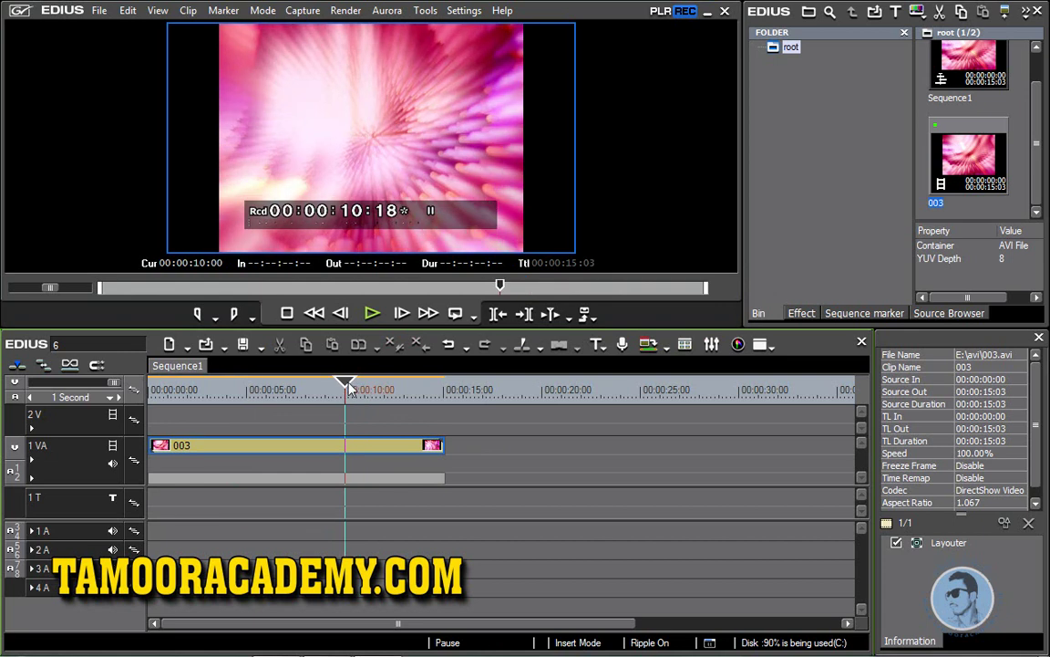
left_click(346, 389)
key("o")
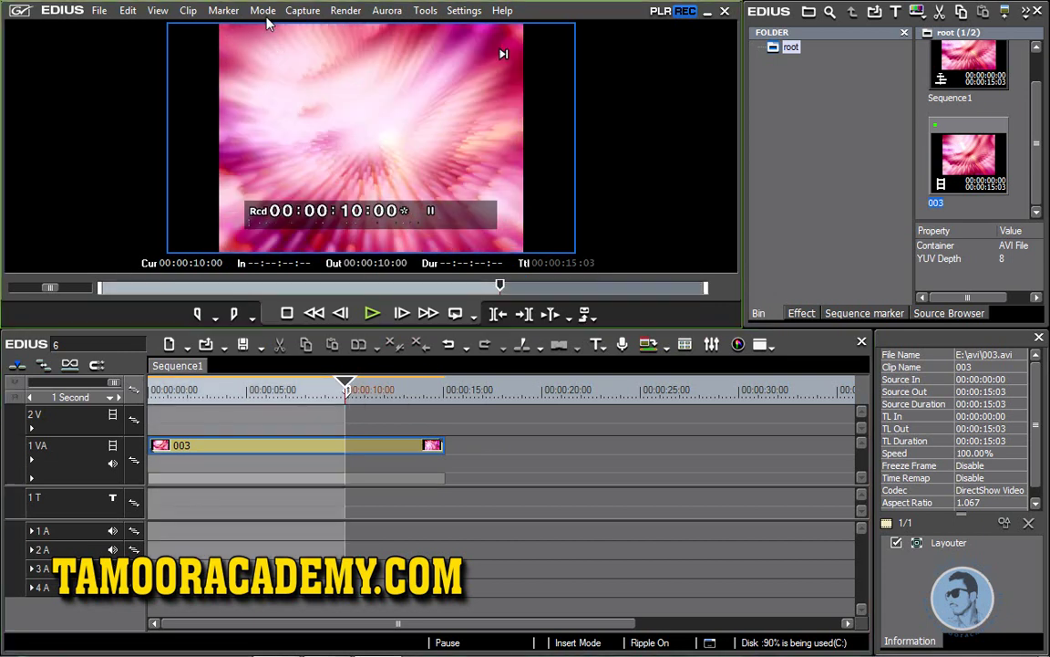
Go to the Out point at 00:00:10:00, and clear the Out point from the timeline
left_click(228, 13)
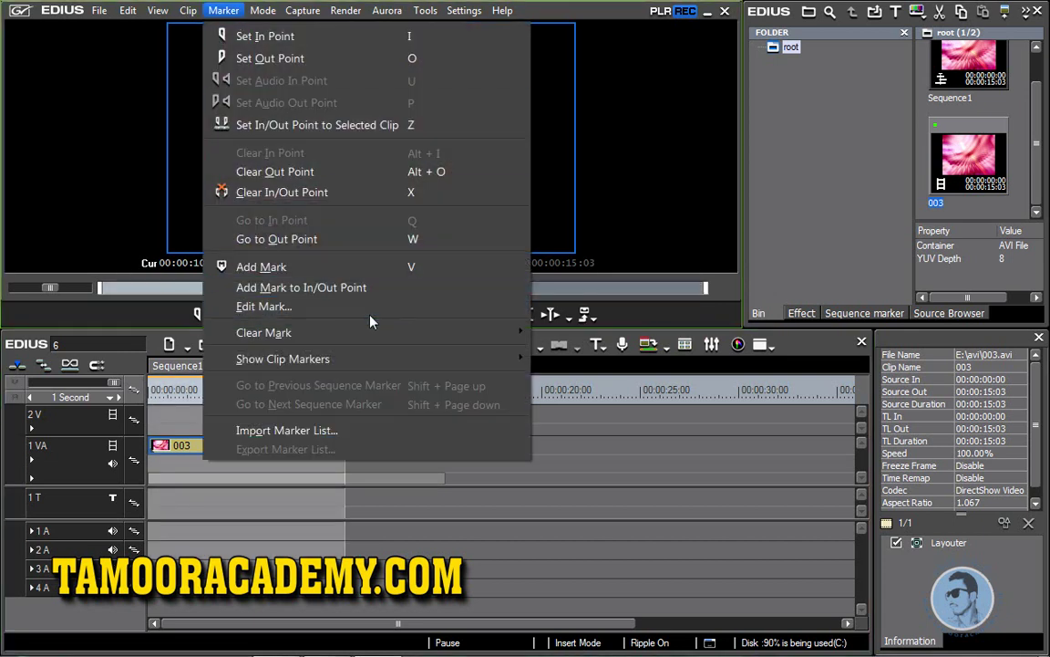
left_click(357, 239)
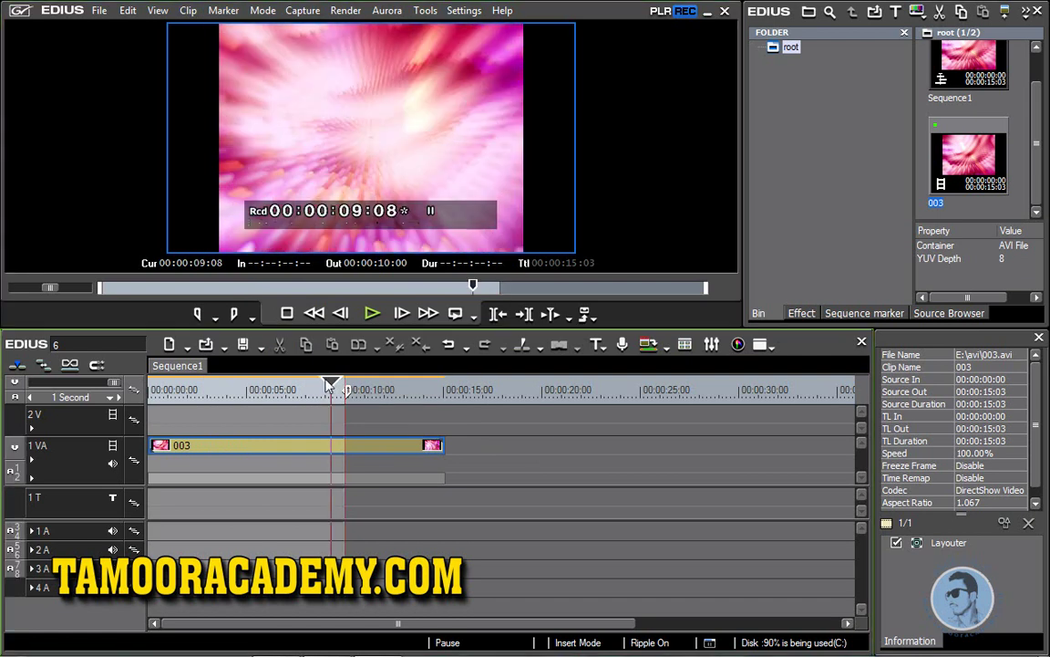
left_click(224, 10)
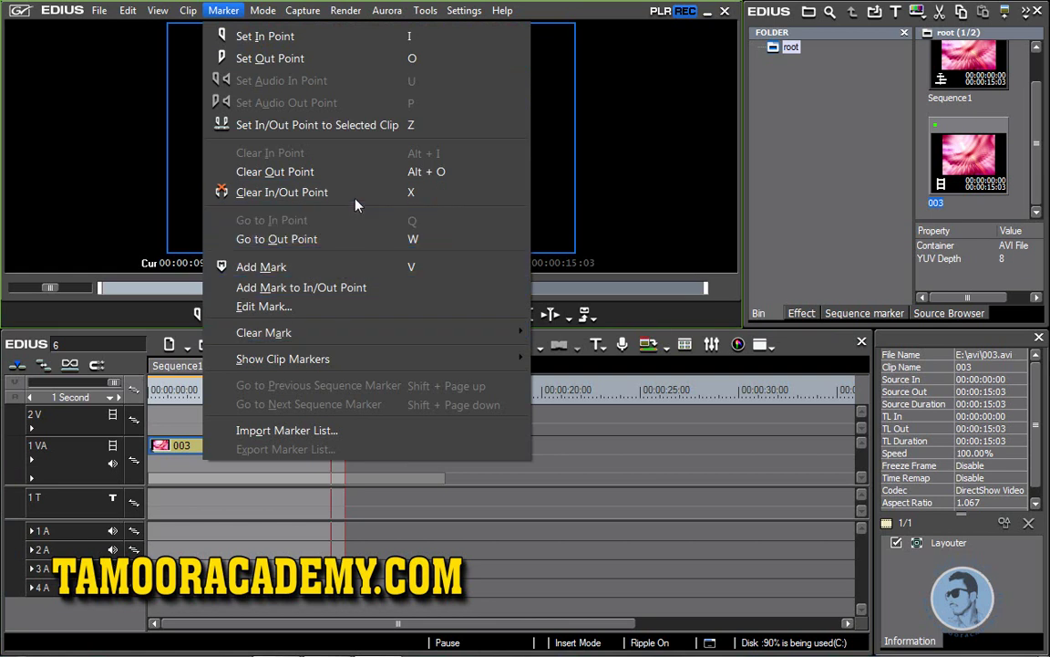
left_click(367, 171)
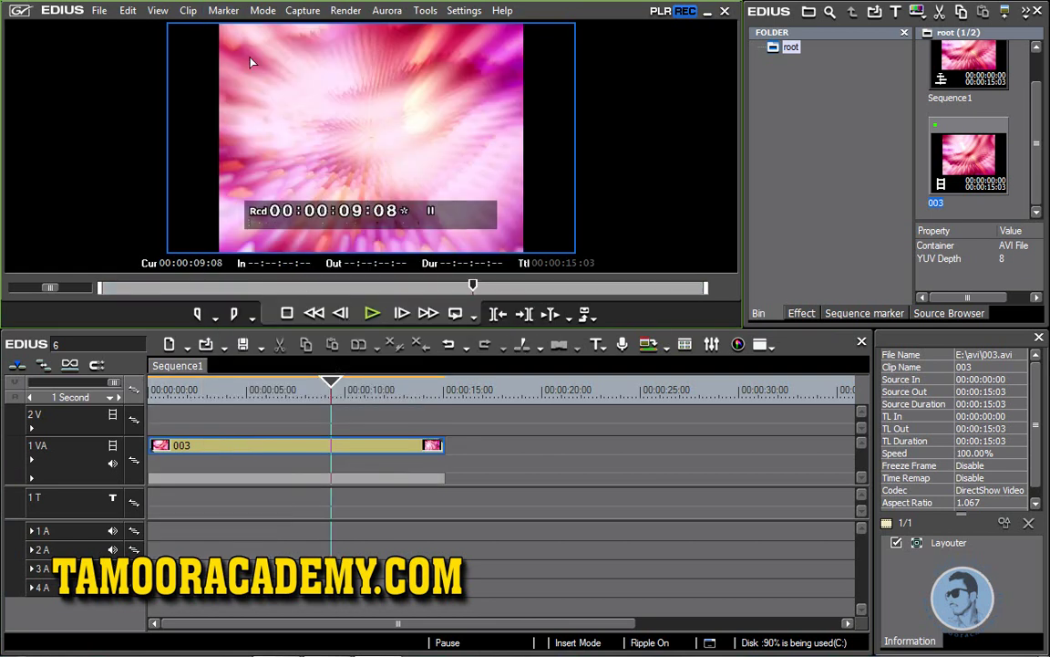
Add a mark at 00:00:09:08, play past it, and bring the playhead back to the mark
left_click(223, 11)
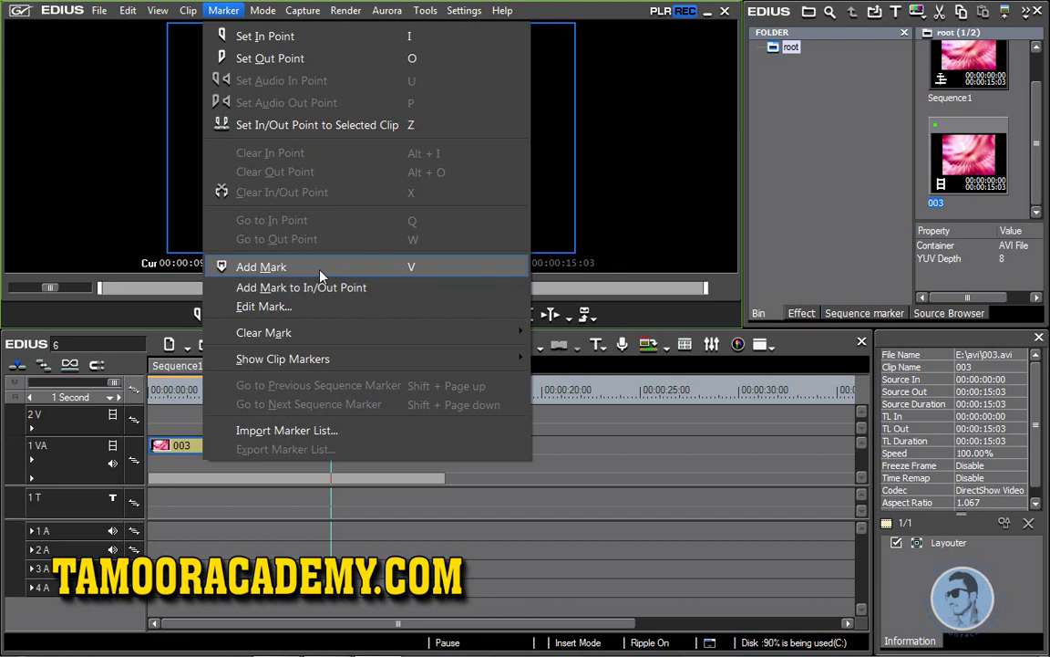
left_click(320, 269)
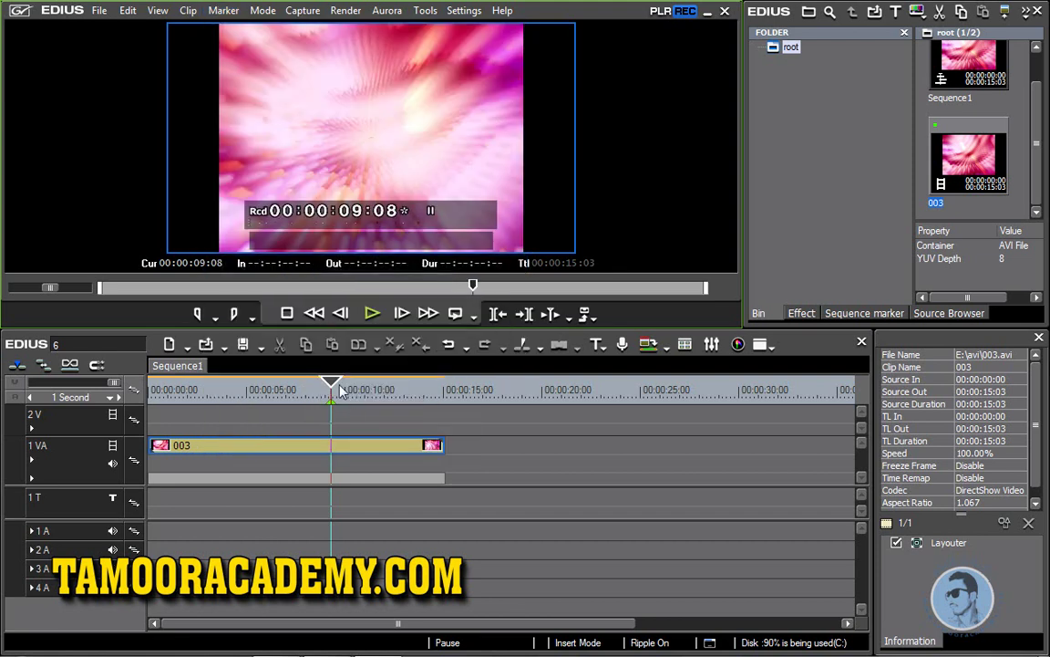
key("space")
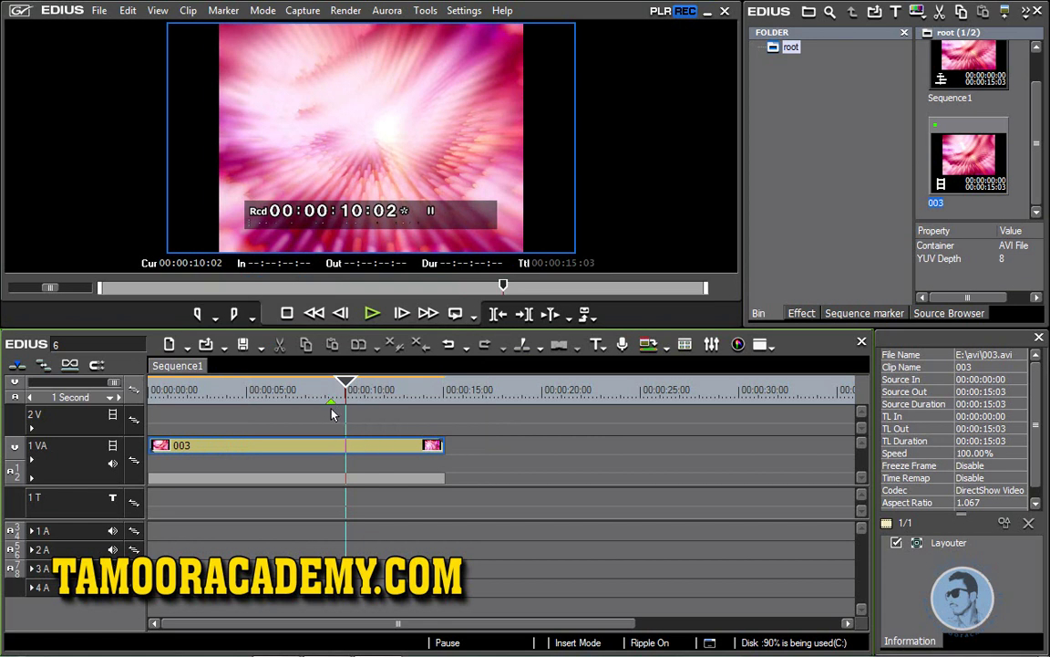
left_click_drag(348, 387, 331, 387)
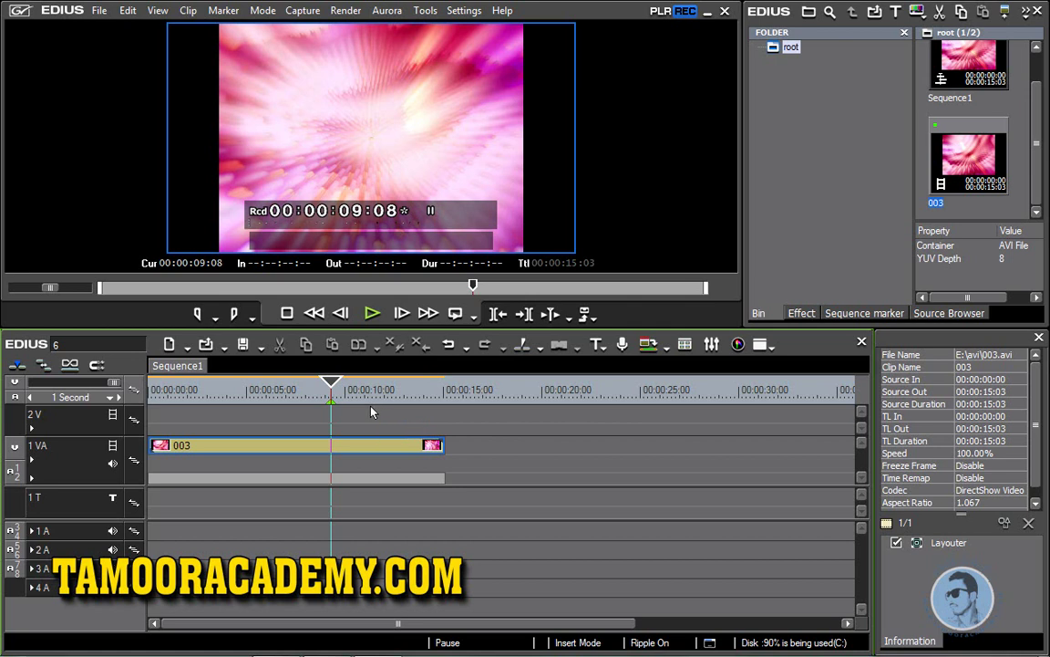
Add further timeline marks at 00:00:10:09, 00:00:12:18 and 00:00:03:12
left_click_drag(333, 383, 355, 384)
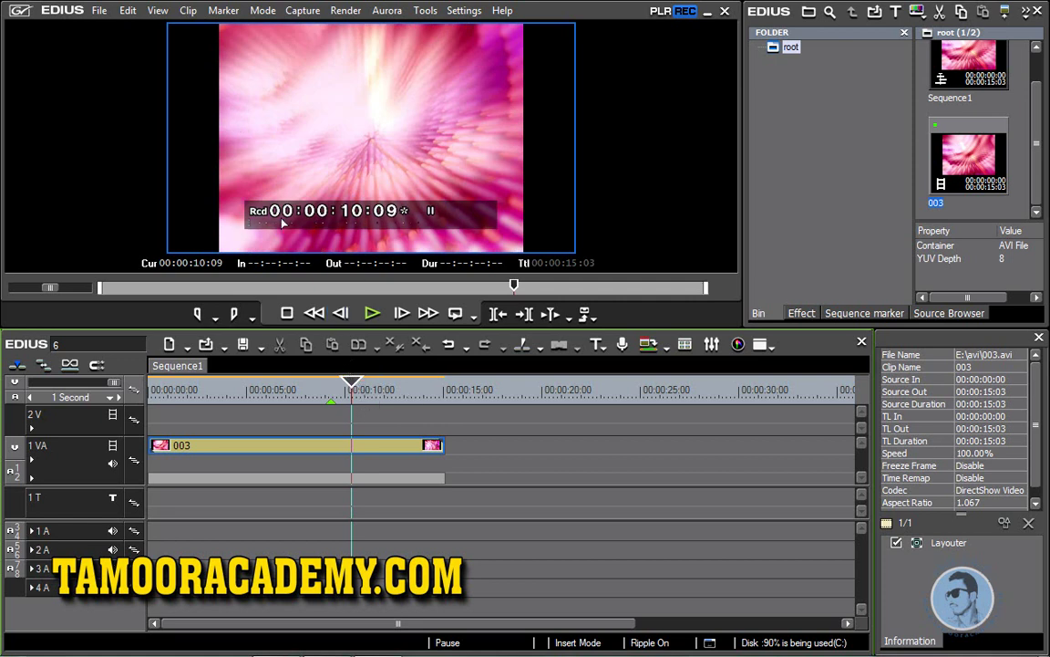
left_click(398, 389)
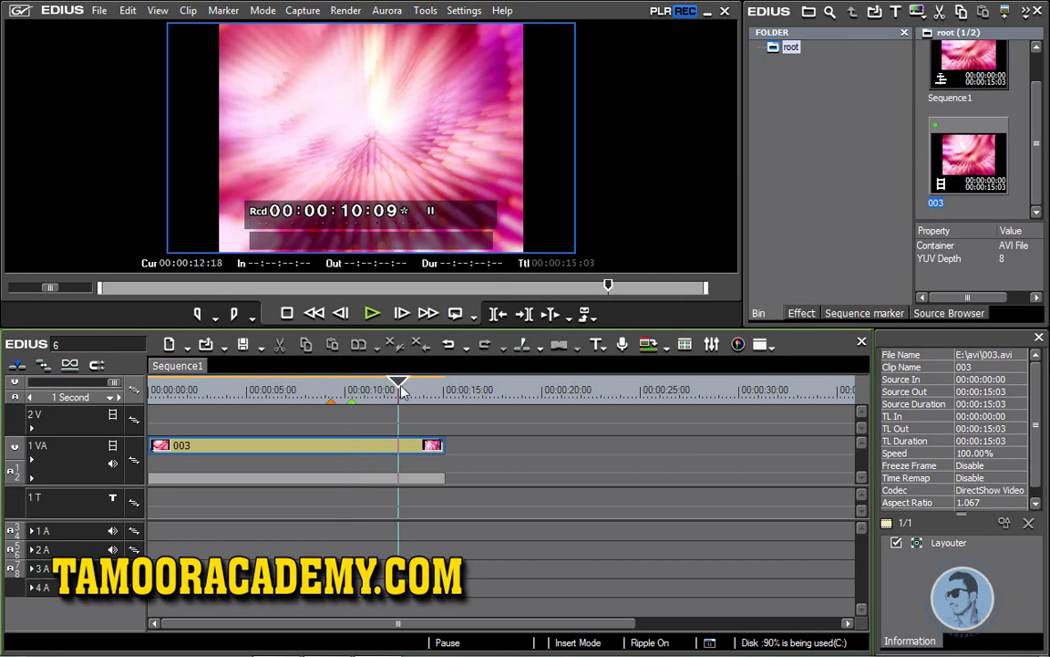
left_click(217, 389)
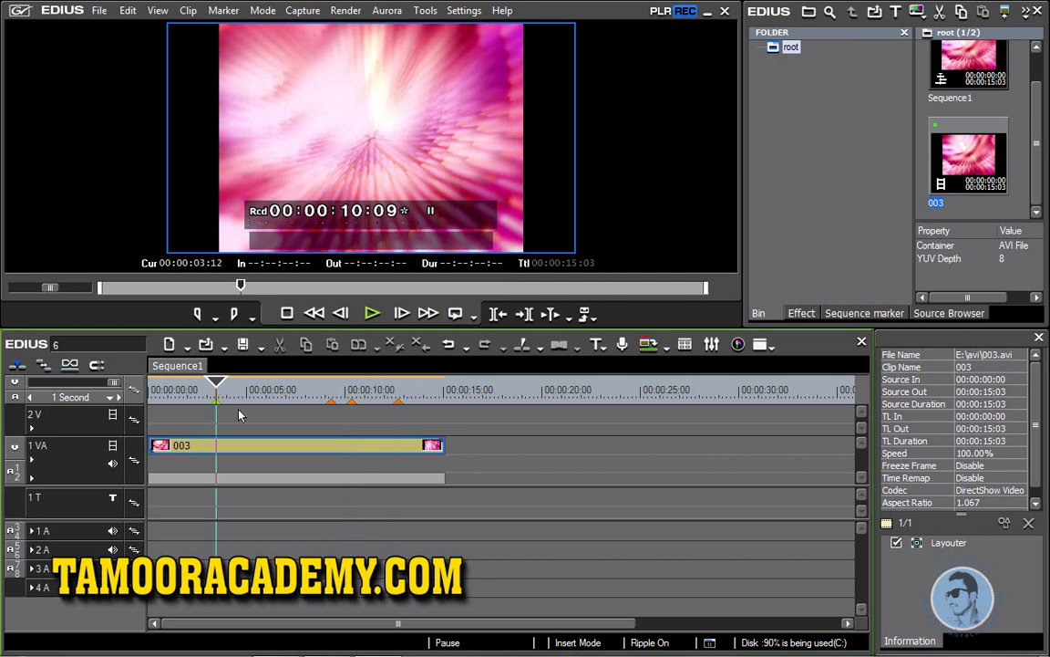
Move the playhead along the marks to the one at 00:00:09:08, and review the previous and next sequence marker commands
left_click_drag(217, 388, 329, 388)
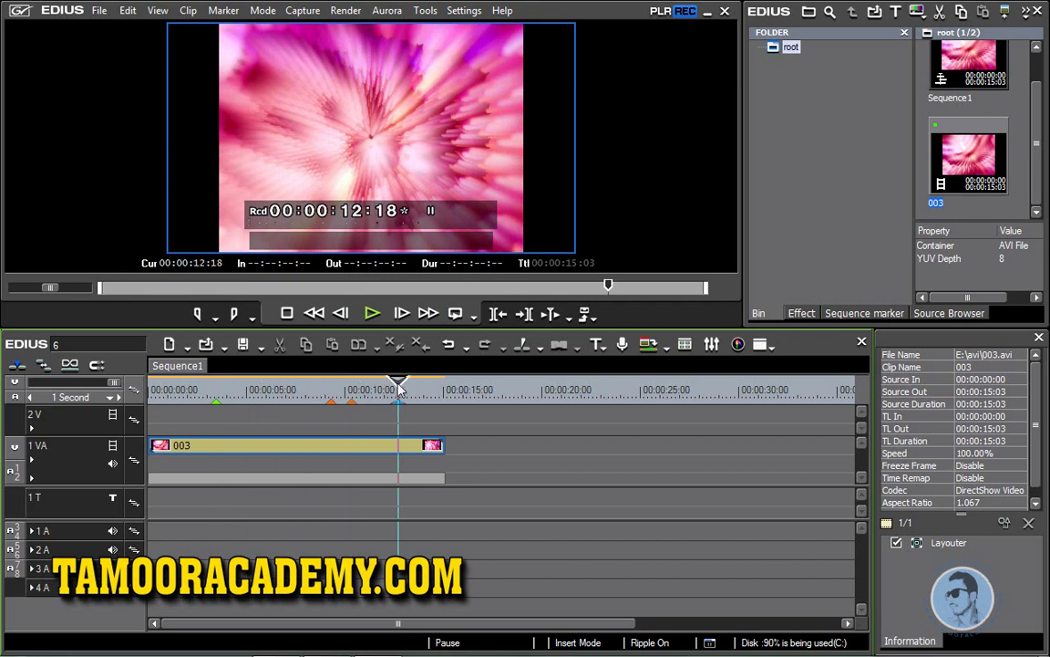
left_click(239, 17)
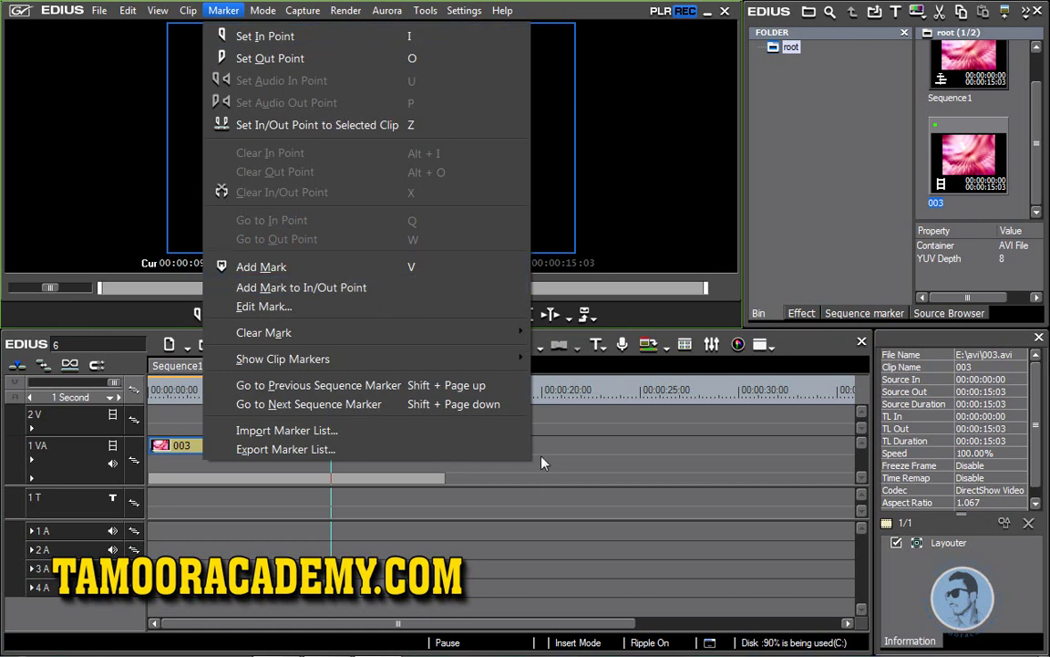
left_click(485, 409)
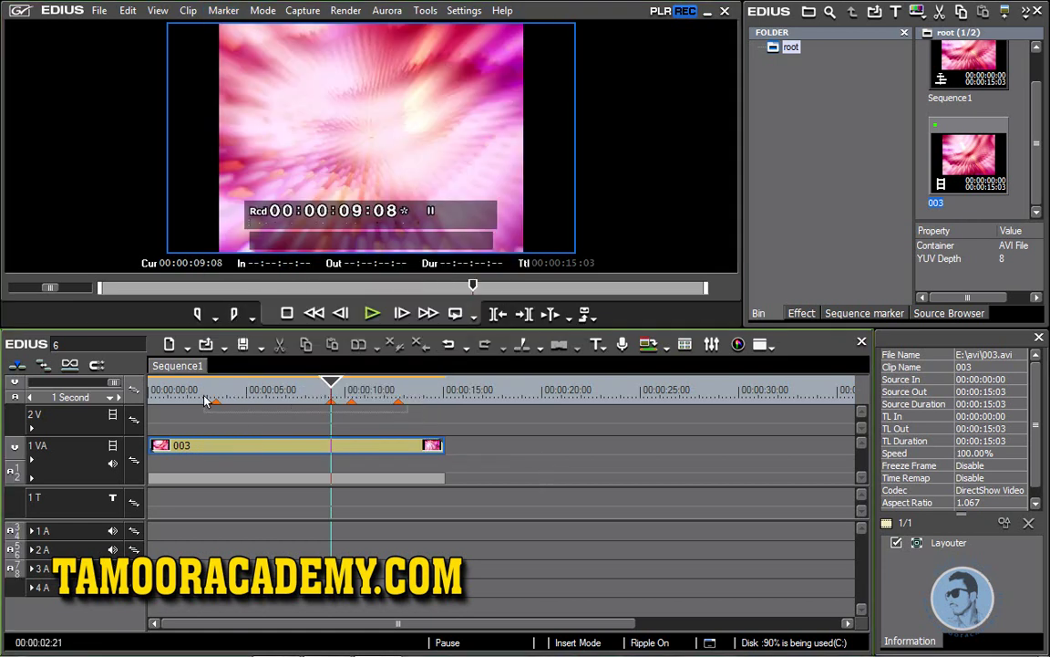
Clear all marks from the timeline with the Clear Mark All command
left_click(230, 13)
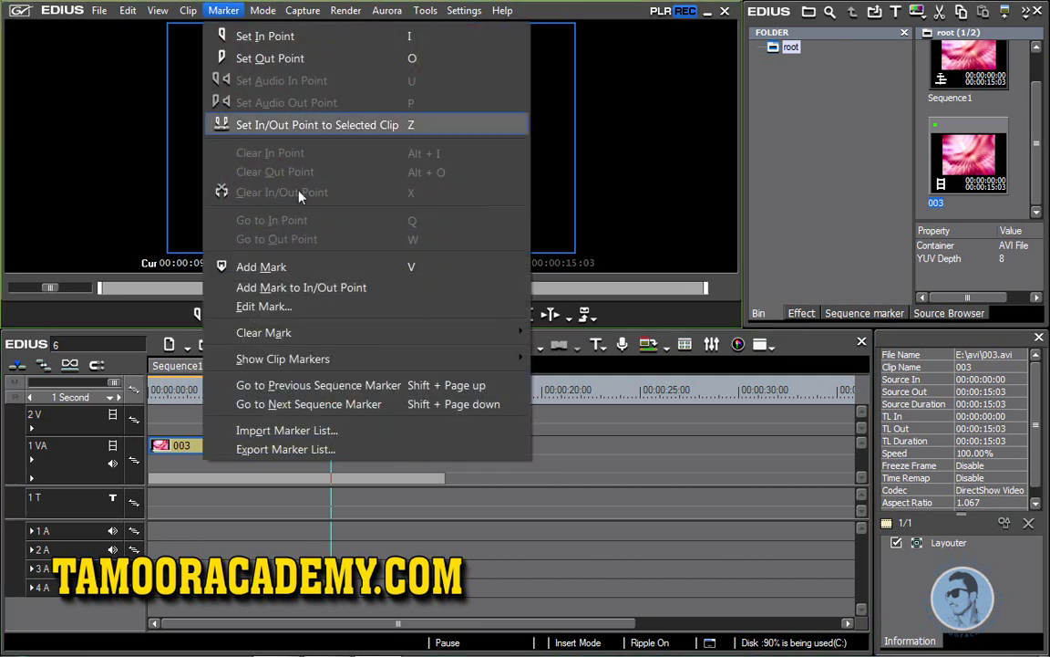
mouse_move(404, 338)
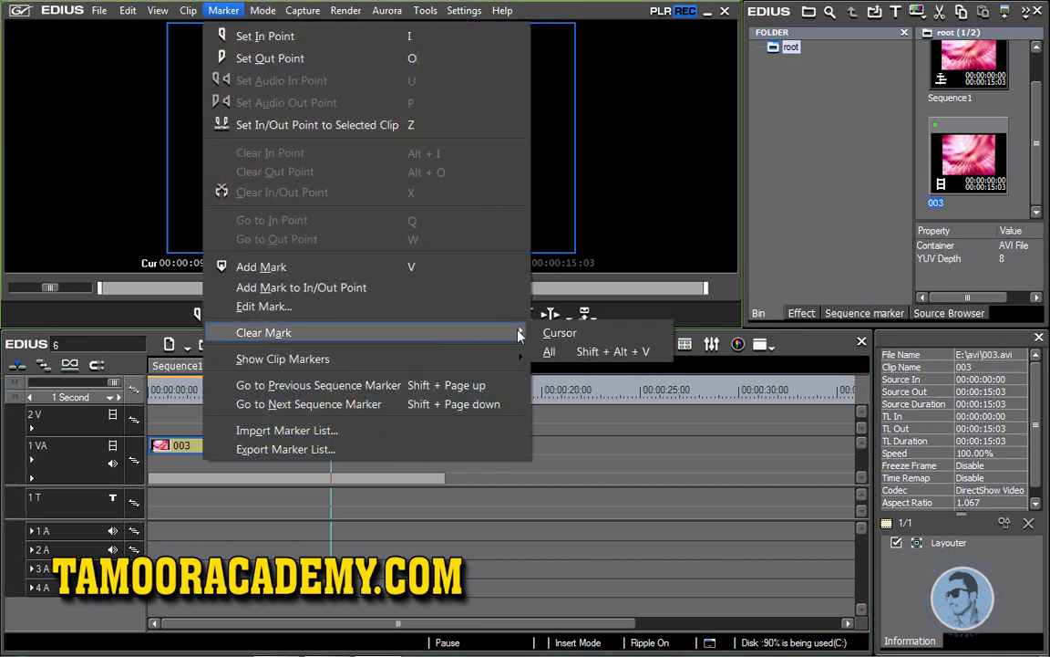
left_click(558, 333)
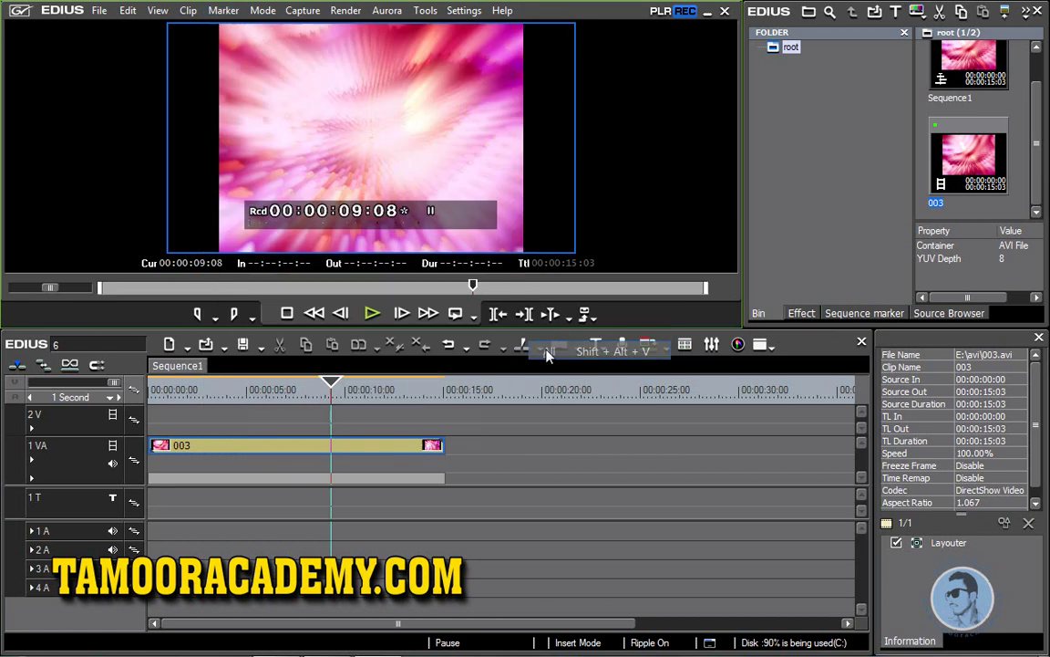
Turn off the display of clip markers on the timeline, and turn it back on
left_click(224, 10)
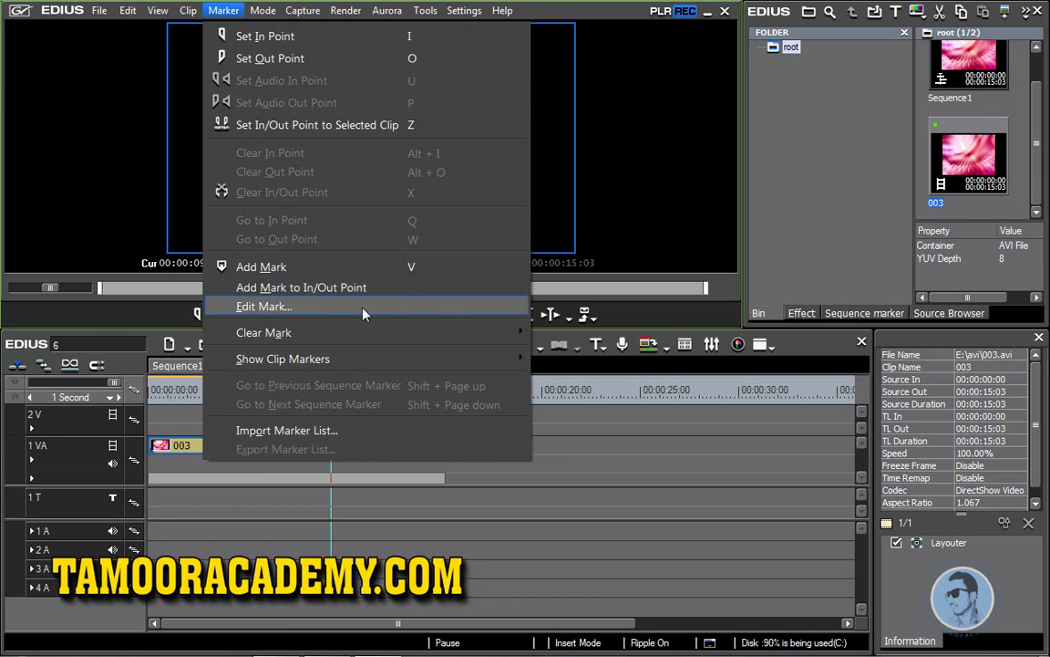
mouse_move(371, 362)
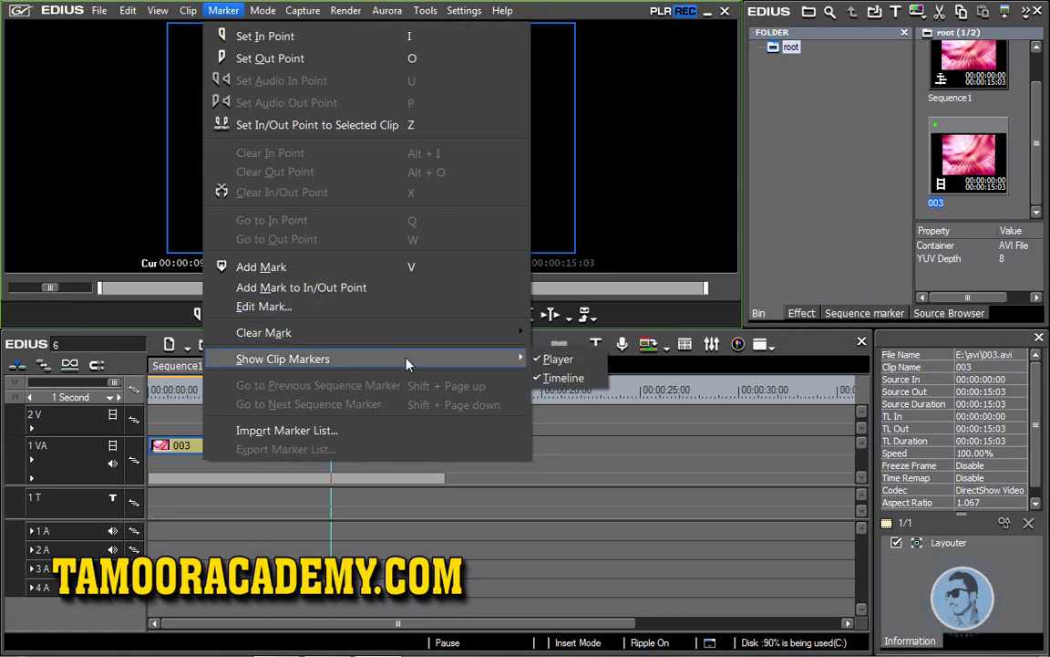
left_click(561, 377)
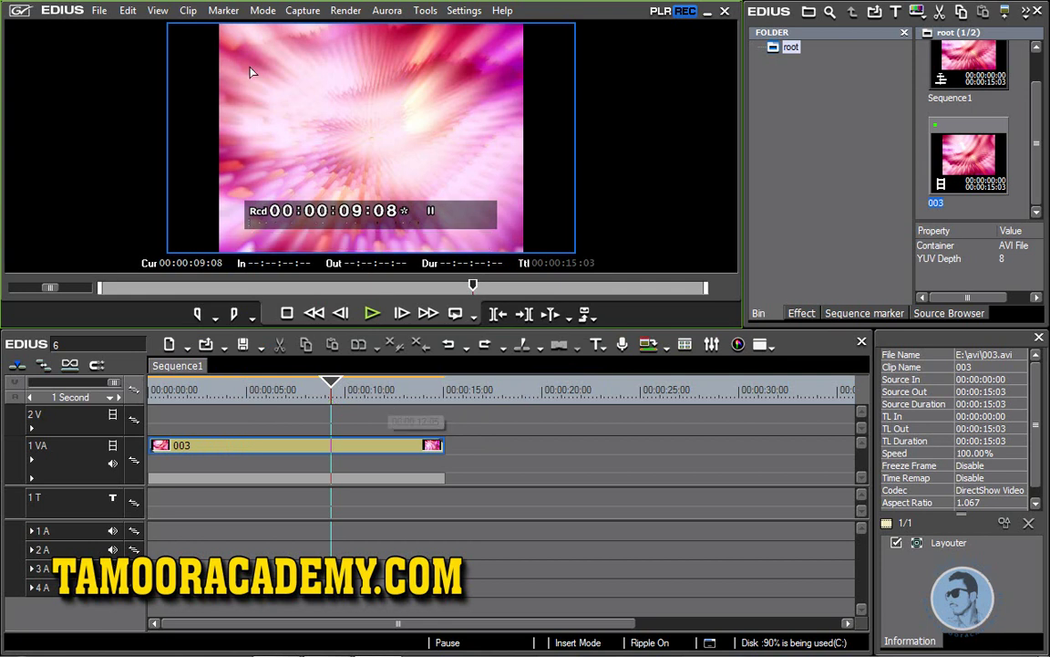
left_click(223, 11)
mouse_move(424, 358)
left_click(563, 378)
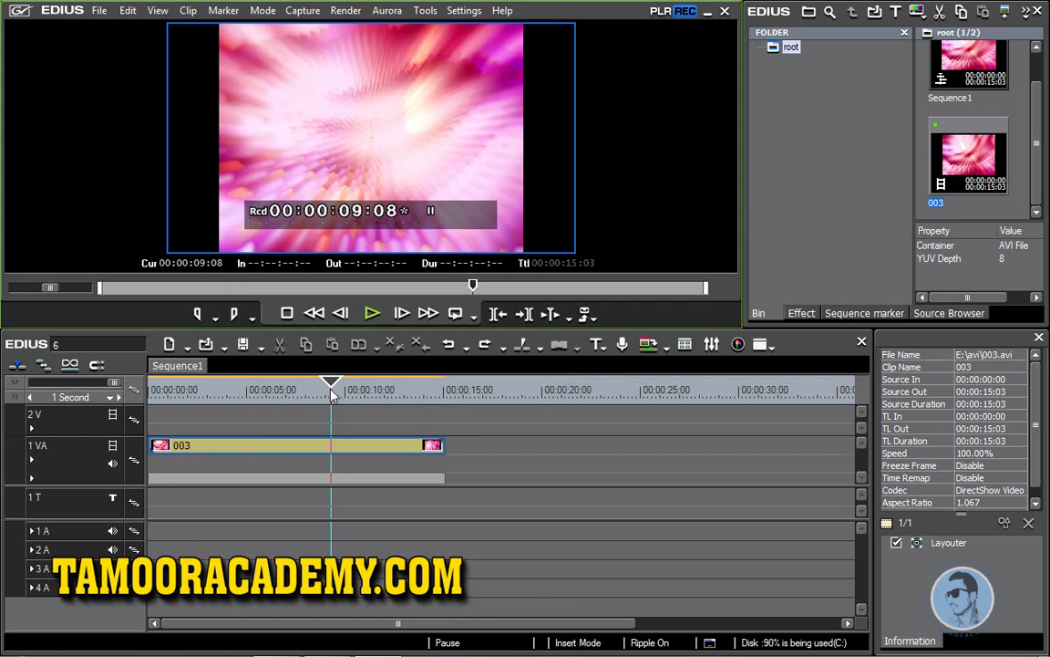
Open Import Marker List to examine its CSV file selection, and leave without importing
left_click(225, 16)
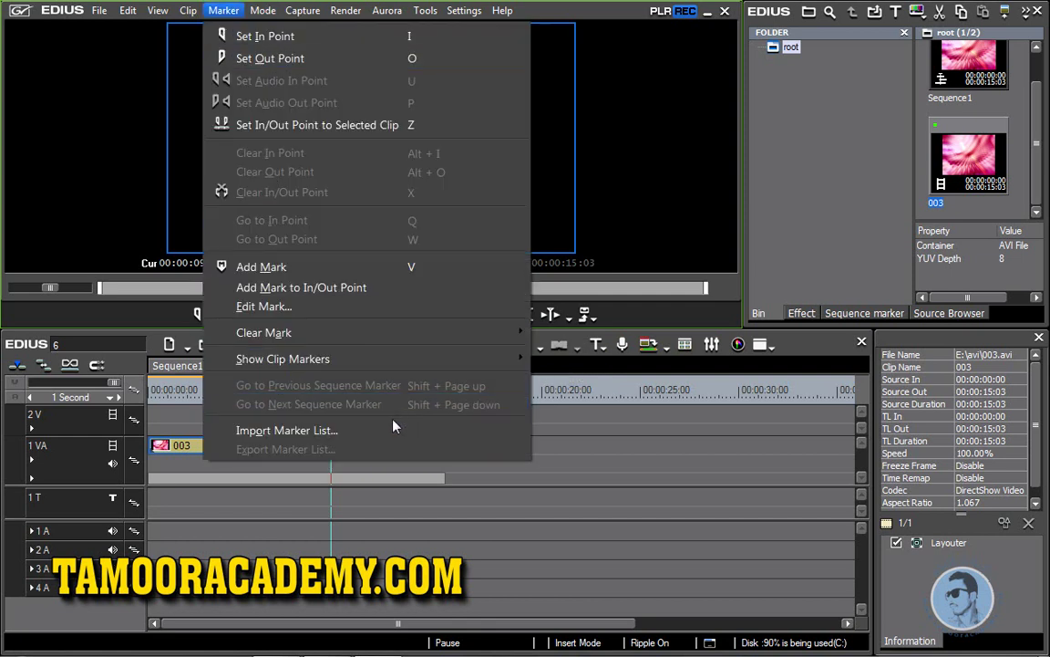
left_click(355, 439)
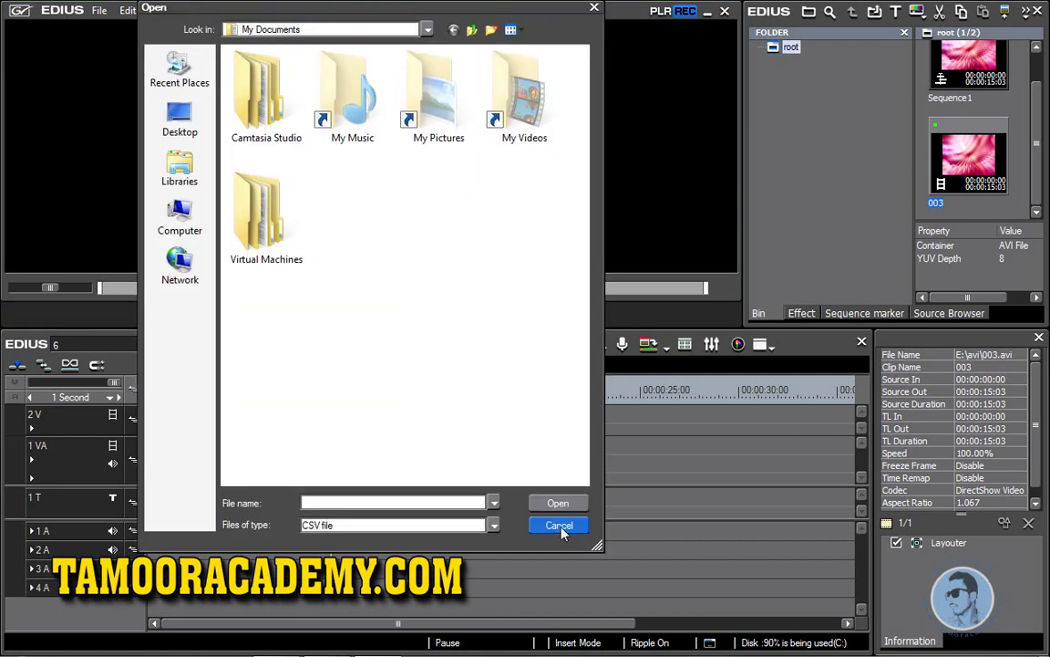
left_click(561, 525)
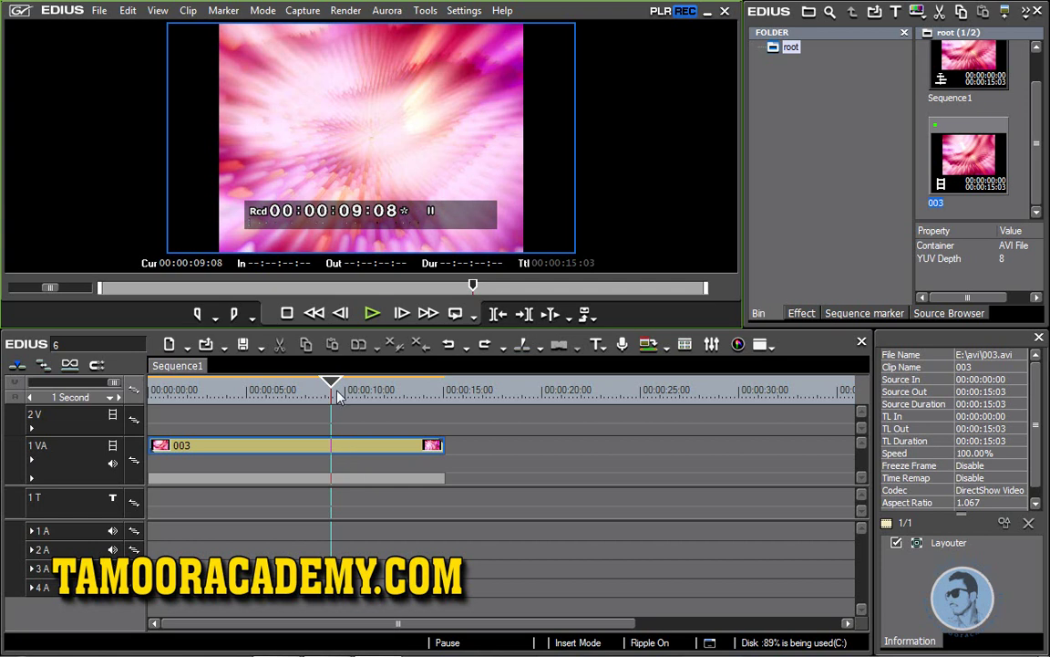
left_click_drag(333, 392, 337, 388)
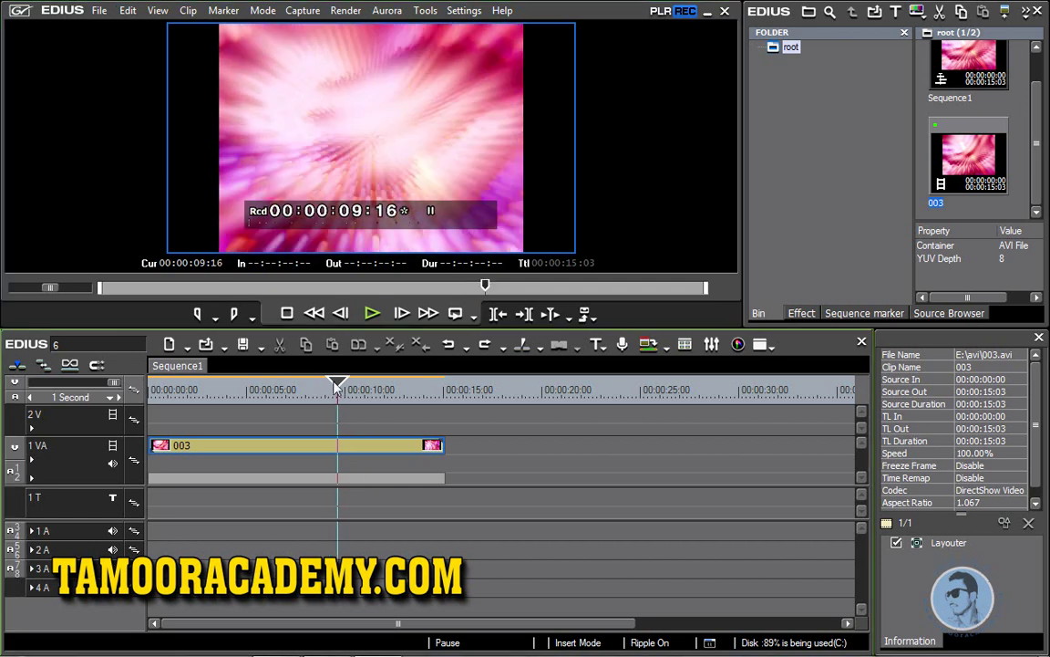
left_click(224, 11)
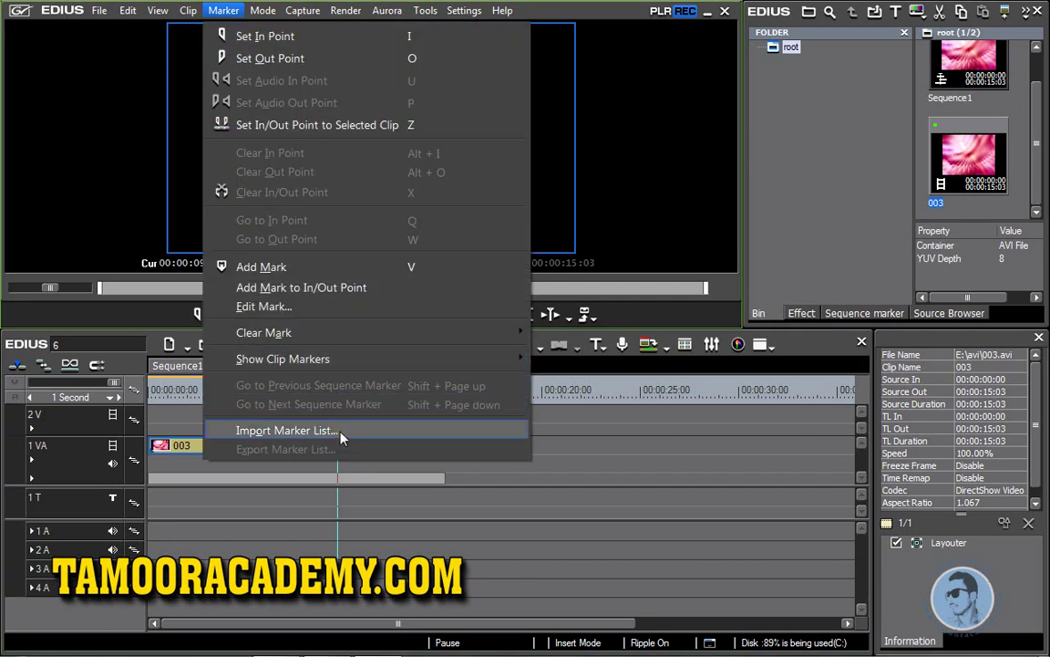
Try Trimming Mode with the playhead moved to 00:00:07:07, and return to Normal Mode
mouse_move(264, 13)
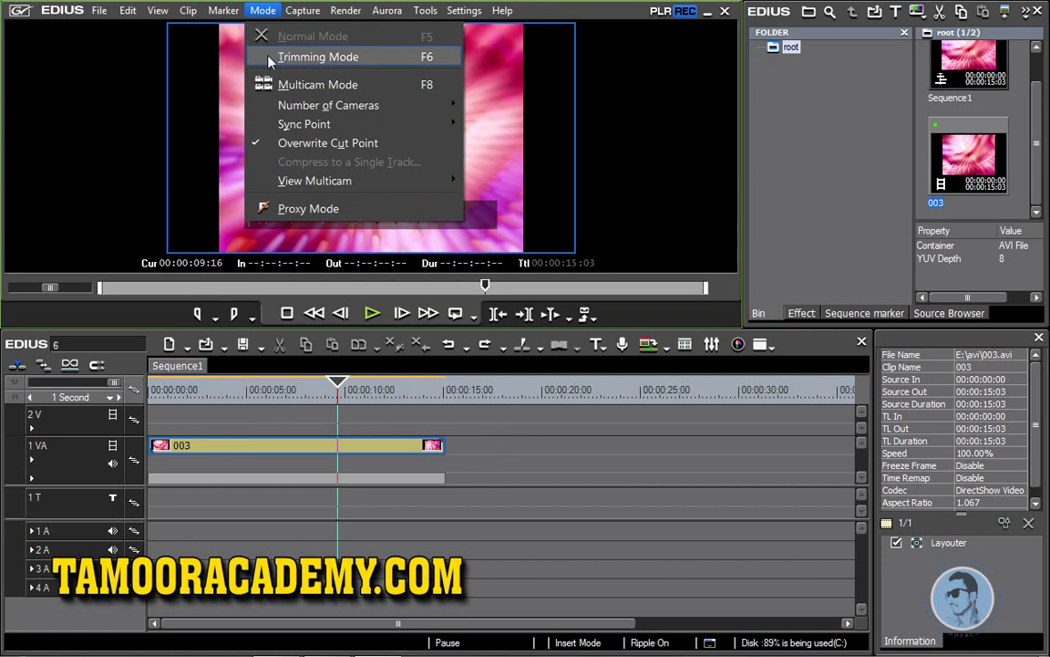
left_click(274, 57)
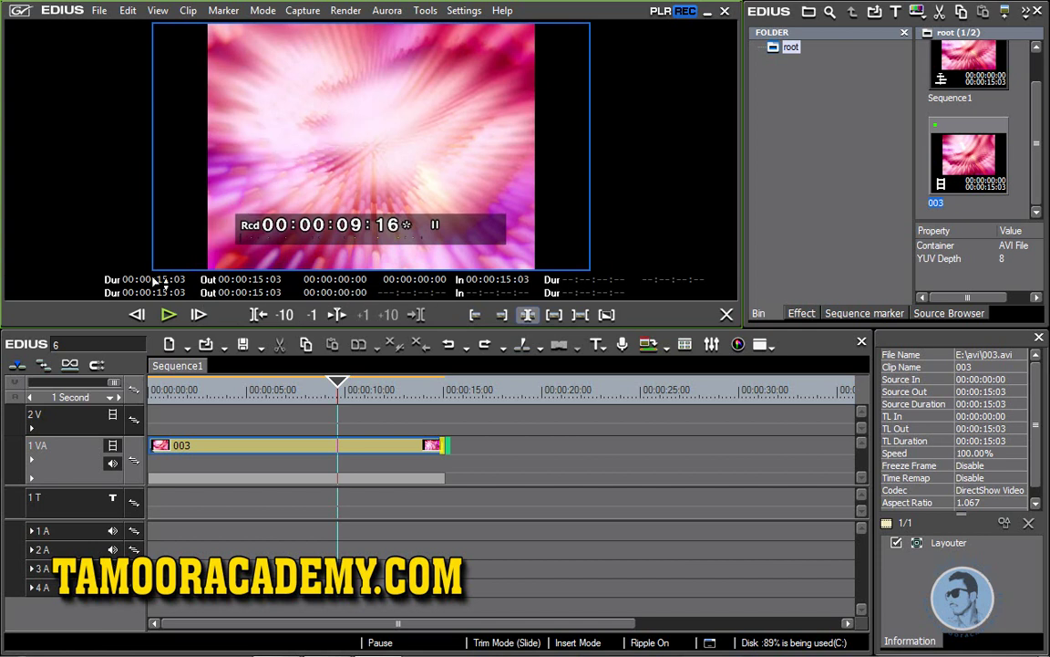
left_click_drag(338, 385, 290, 392)
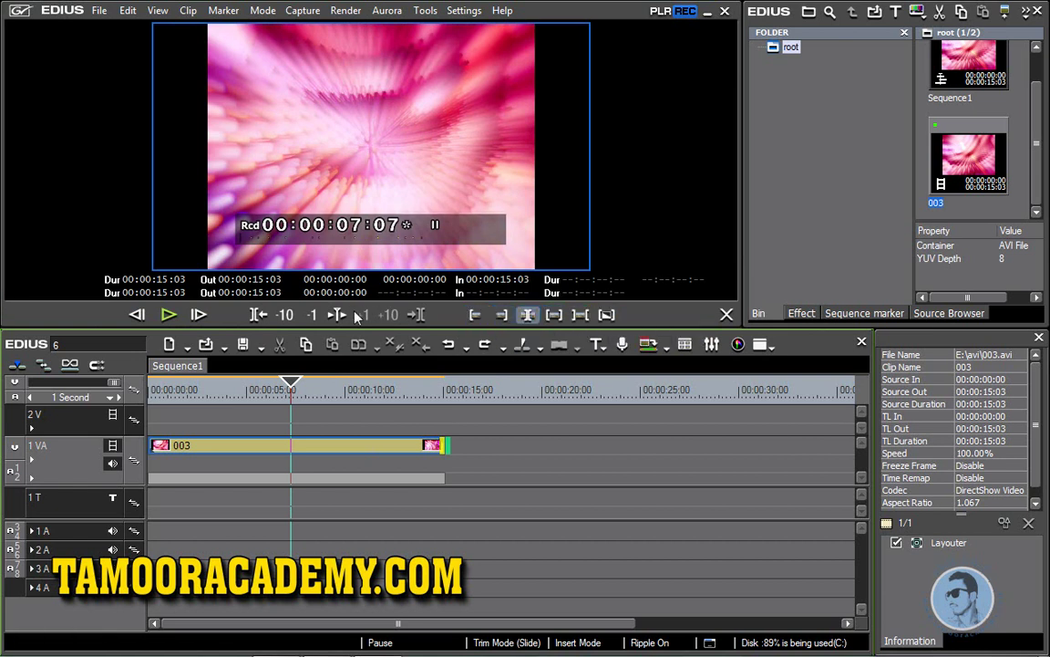
left_click(263, 11)
left_click(273, 36)
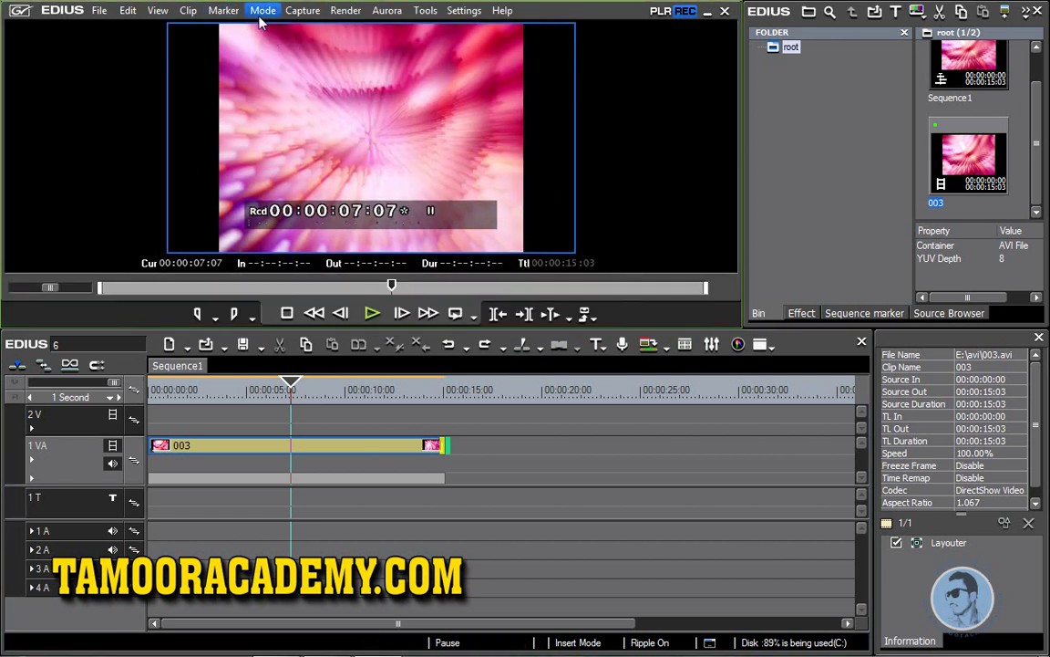
Switch to Multicam Mode and place clip 003 on track 2V at 00:00:07:07
left_click(260, 12)
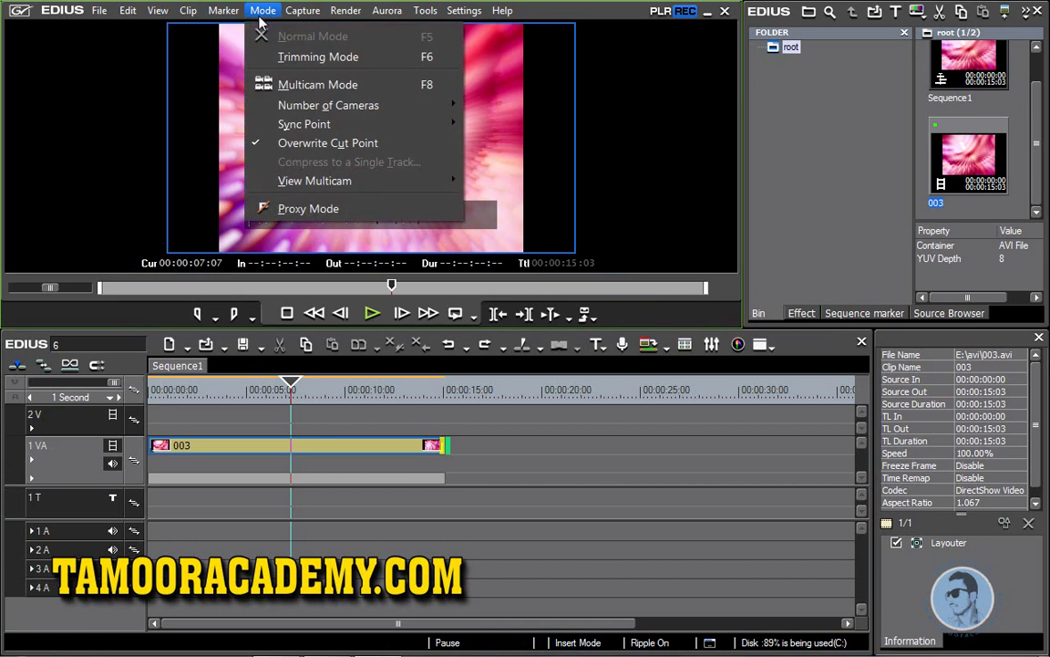
left_click(270, 86)
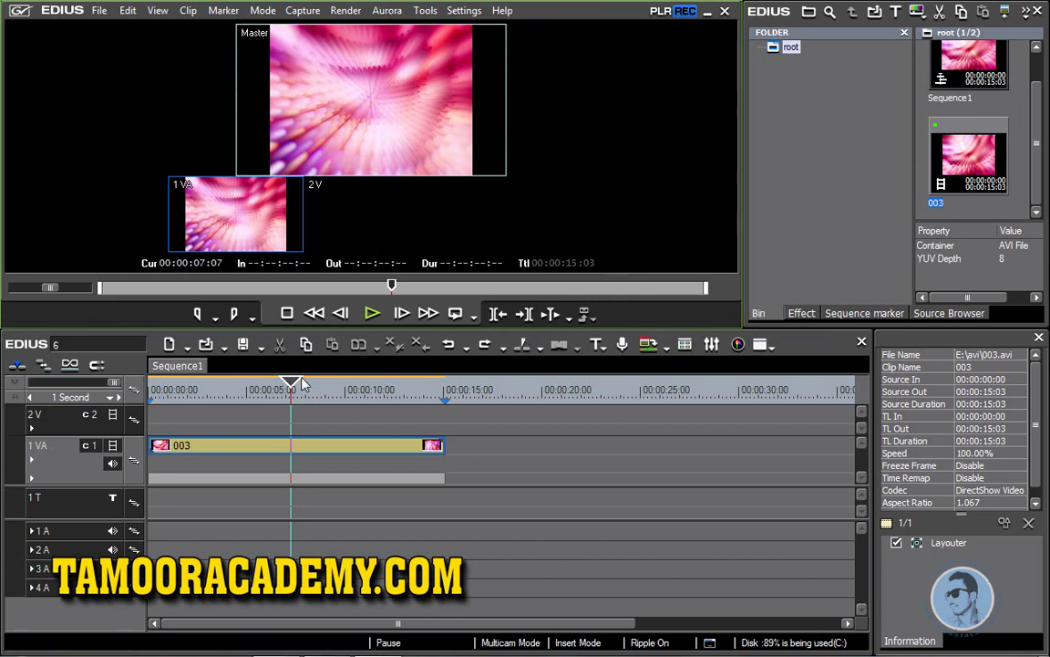
left_click_drag(310, 415, 369, 396)
left_click_drag(304, 377, 351, 214)
left_click_drag(283, 367, 284, 368)
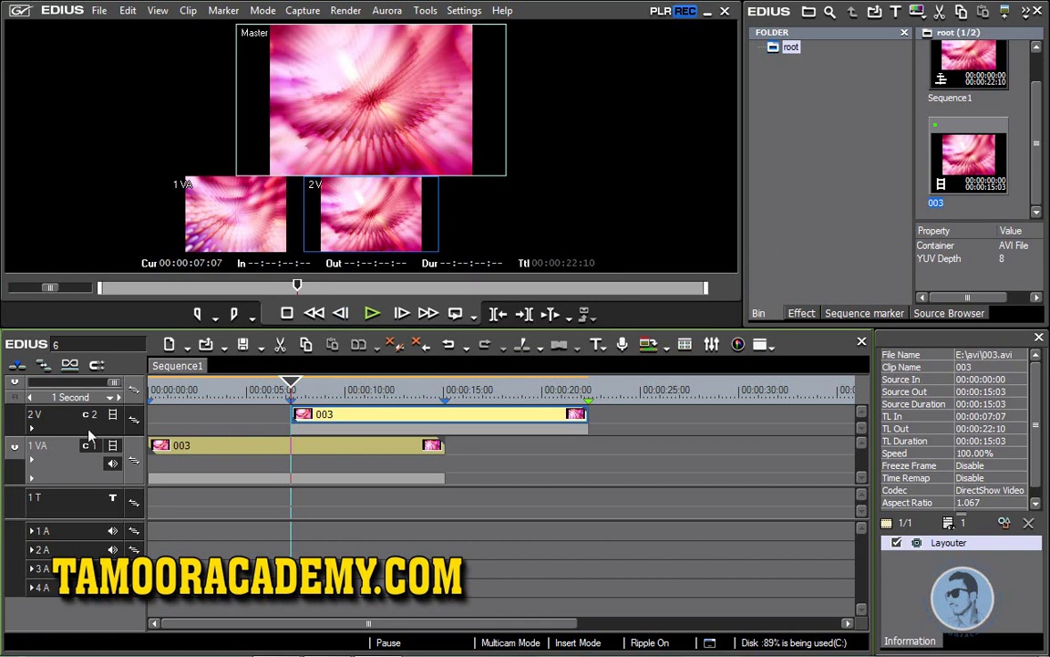
Add one video track above 2V and place clip 003 on it at 00:00:07:07
right_click(60, 383)
mouse_move(285, 312)
left_click(352, 324)
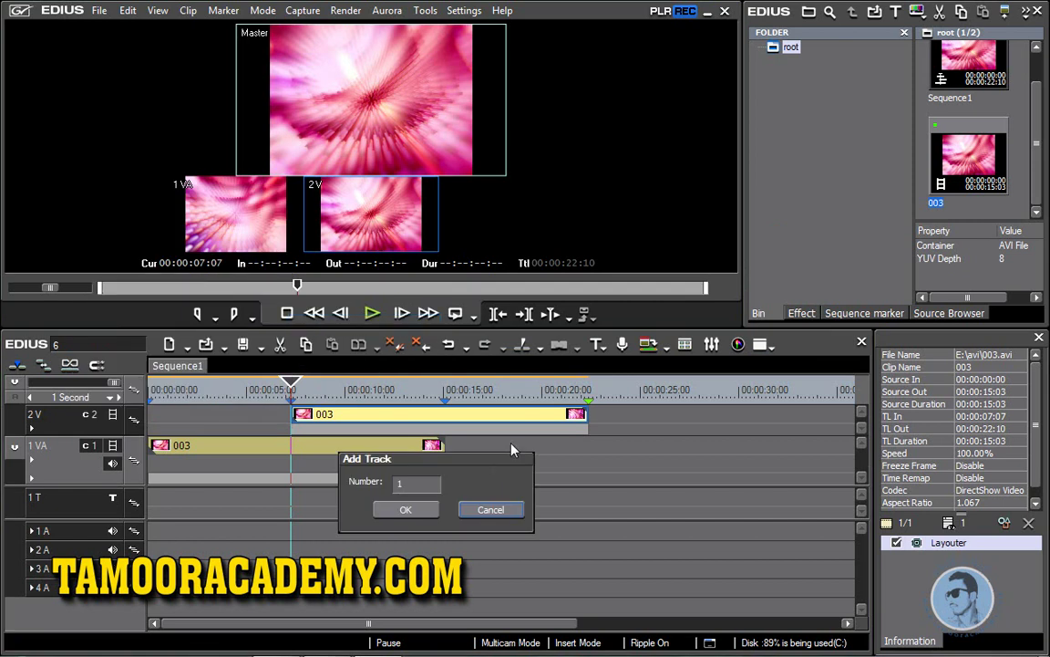
left_click(405, 510)
left_click_drag(969, 155, 312, 427)
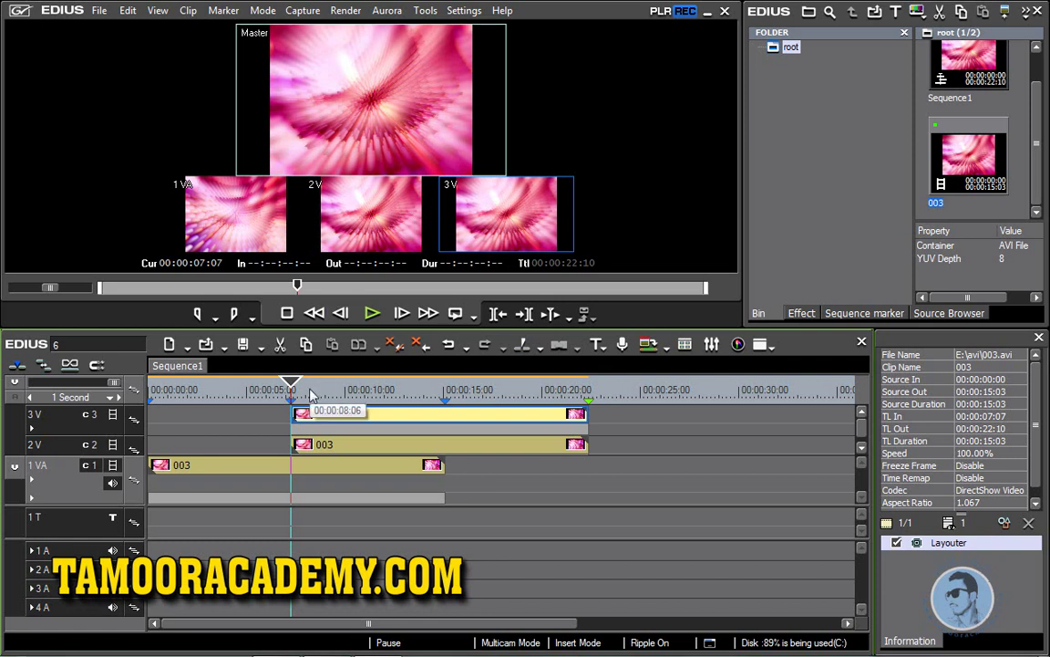
Move the playhead to 00:00:05:21 to check the multicam camera views, and return to Normal Mode
left_click_drag(294, 388, 264, 391)
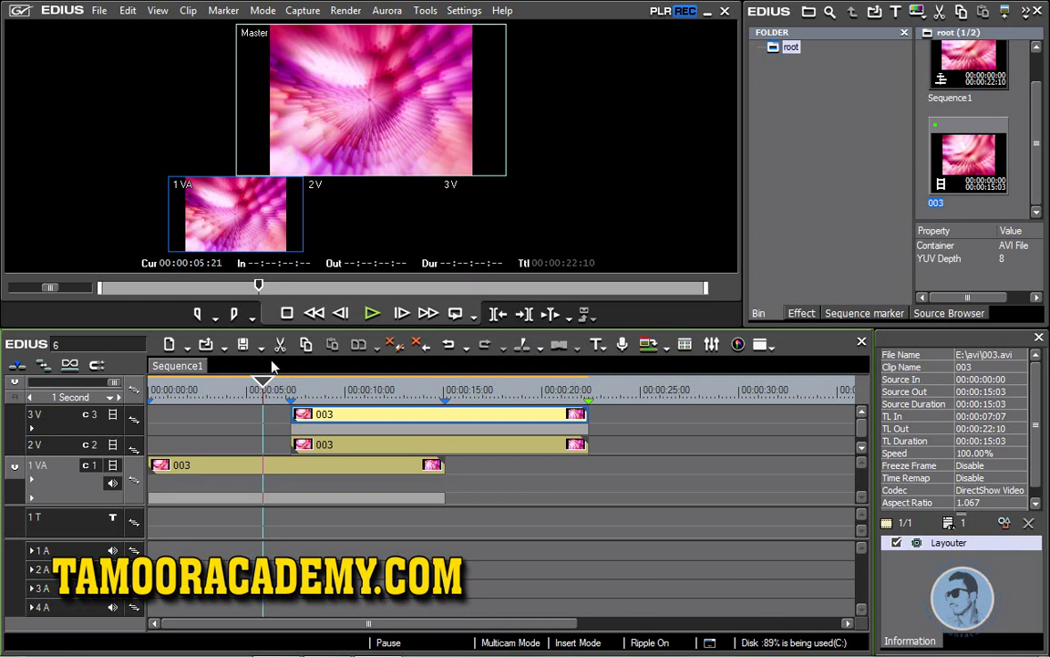
left_click(261, 11)
left_click(264, 35)
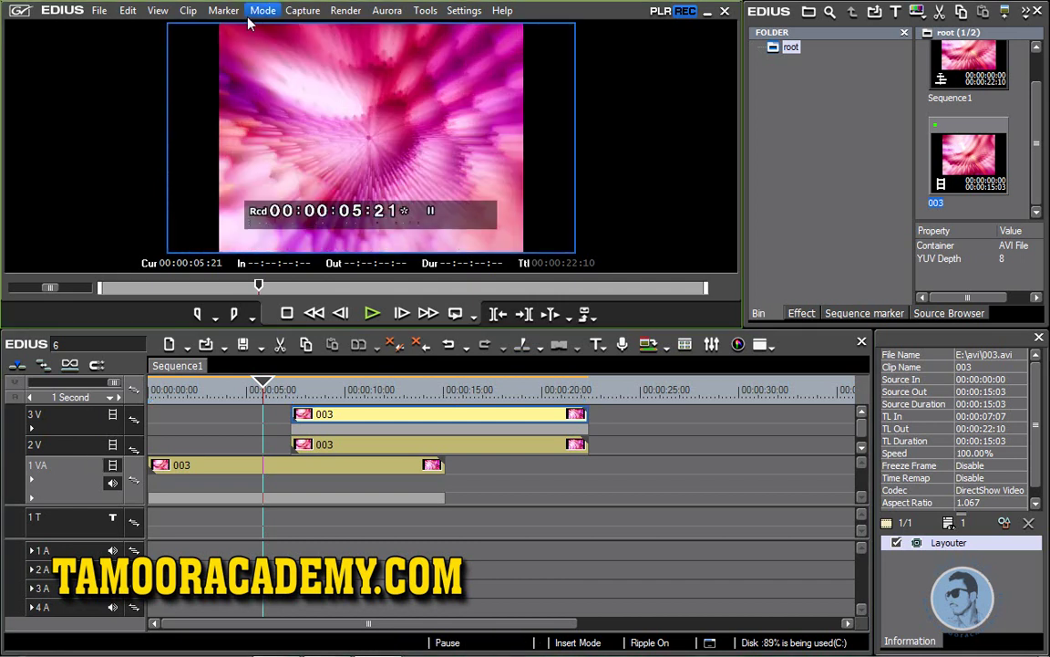
Examine the Sync Point choices for multicam editing and leave them without changing the selection
left_click(261, 11)
mouse_move(415, 109)
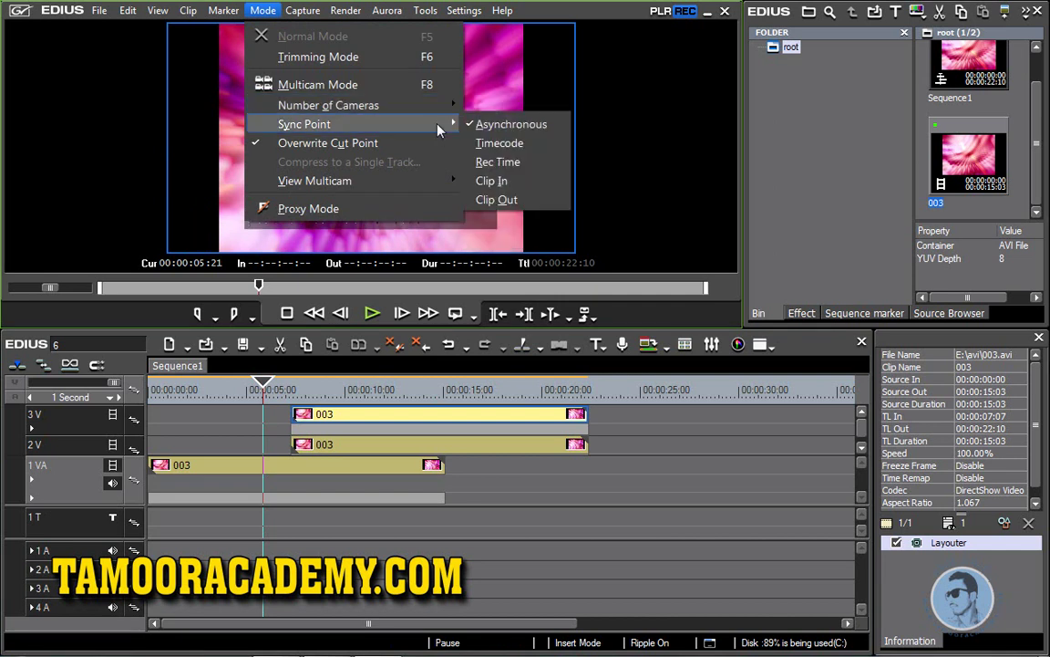
left_click(109, 399)
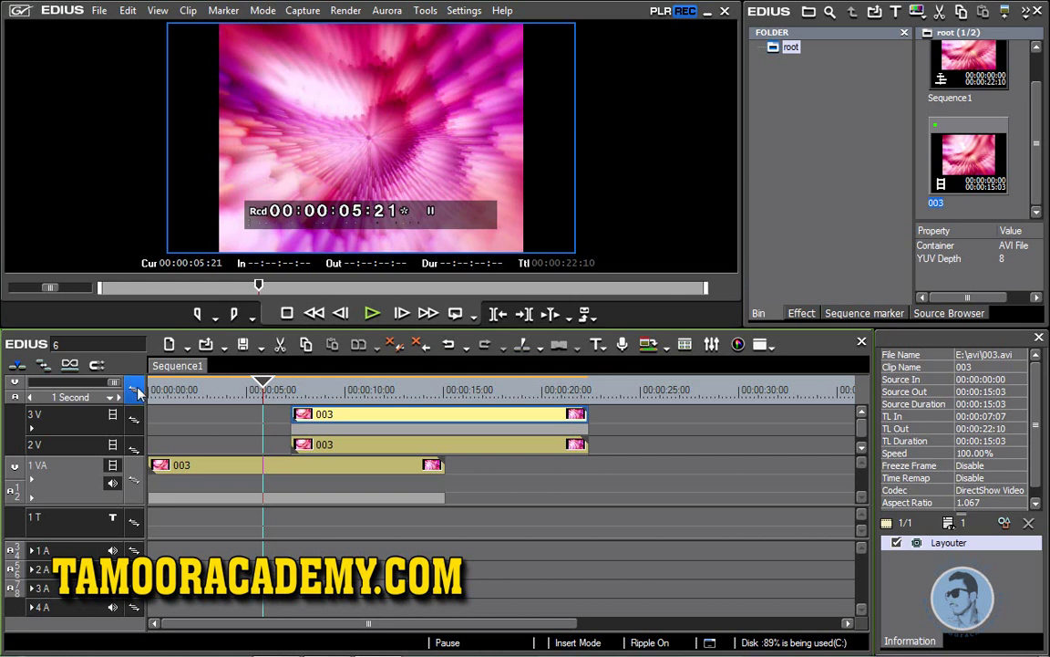
Try switching the Overwrite Cut Point option off and back on
left_click(274, 16)
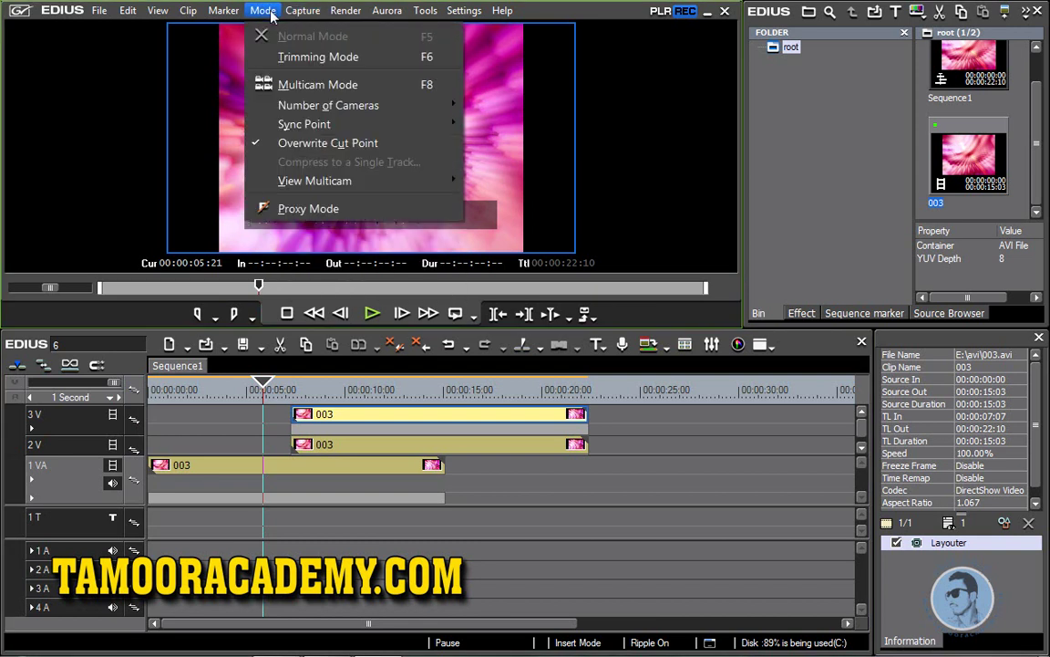
left_click(356, 152)
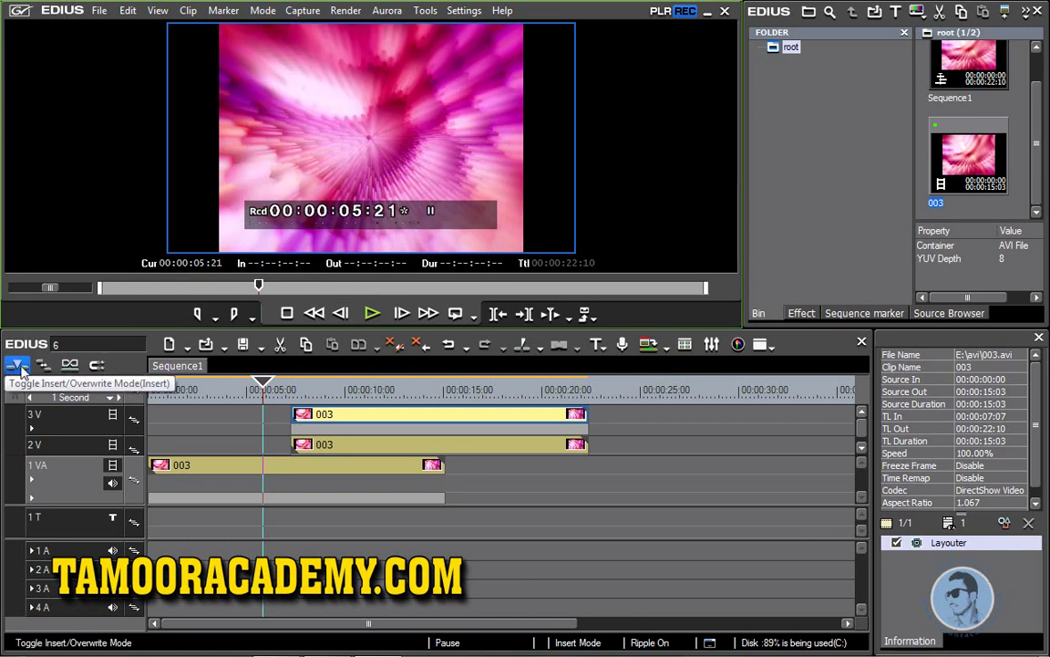
left_click(263, 10)
left_click(339, 143)
Examine the View Multicam display options, including Skipped Frames and Apply Video Filter
left_click(264, 11)
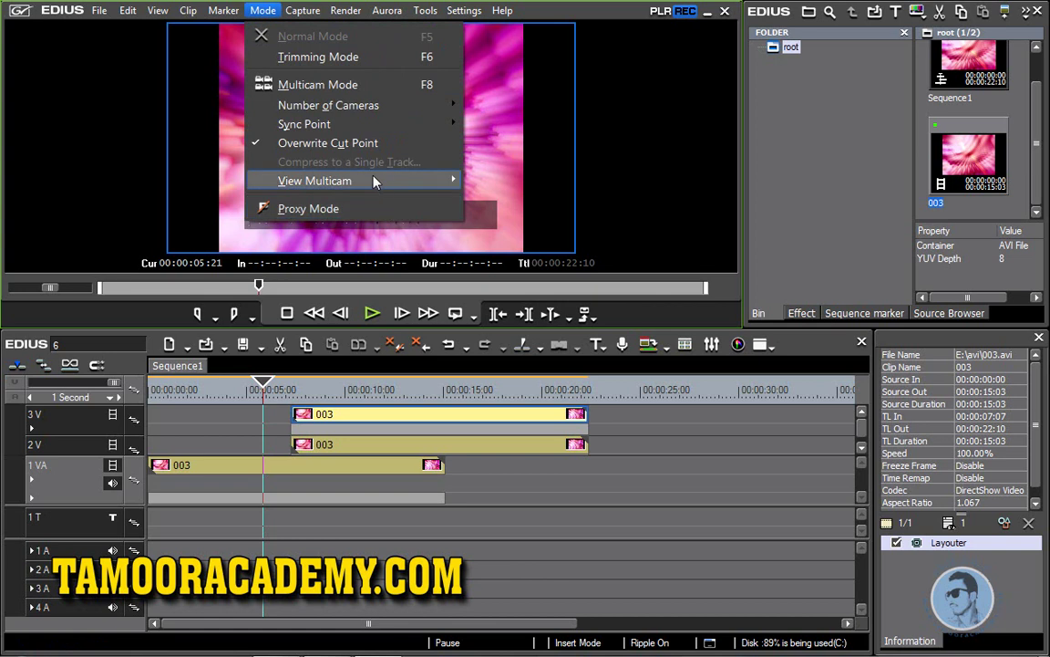
mouse_move(373, 181)
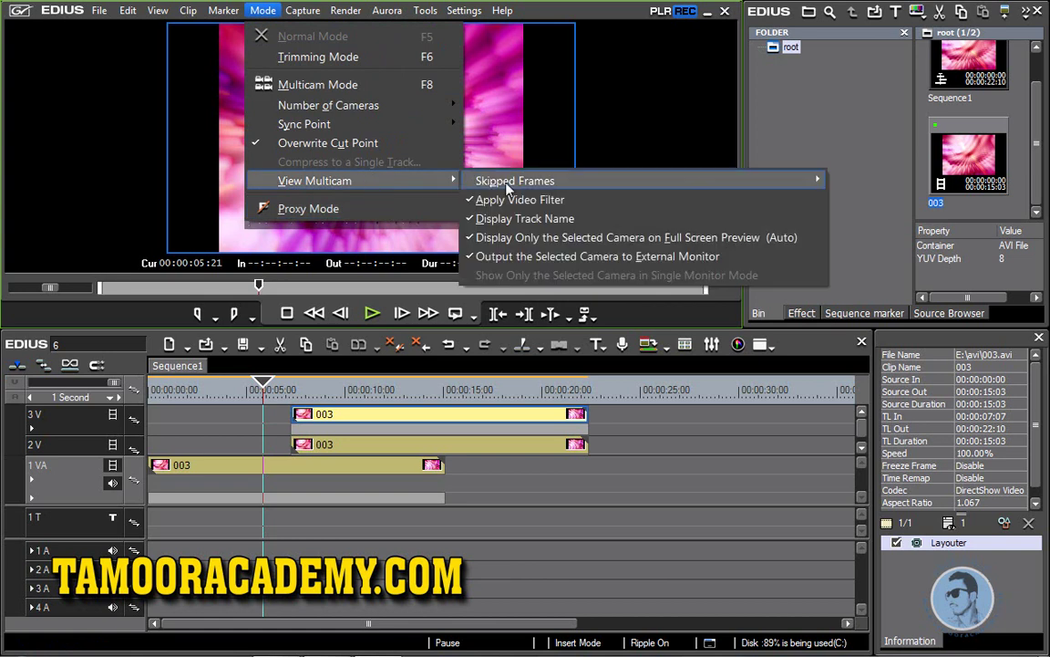
mouse_move(507, 187)
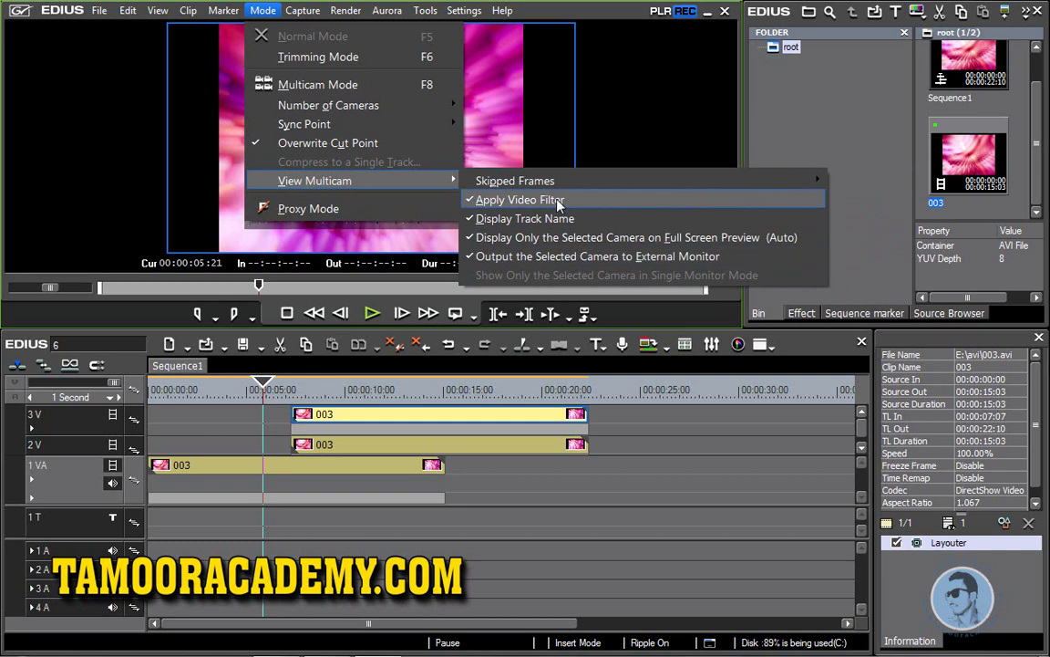
mouse_move(472, 184)
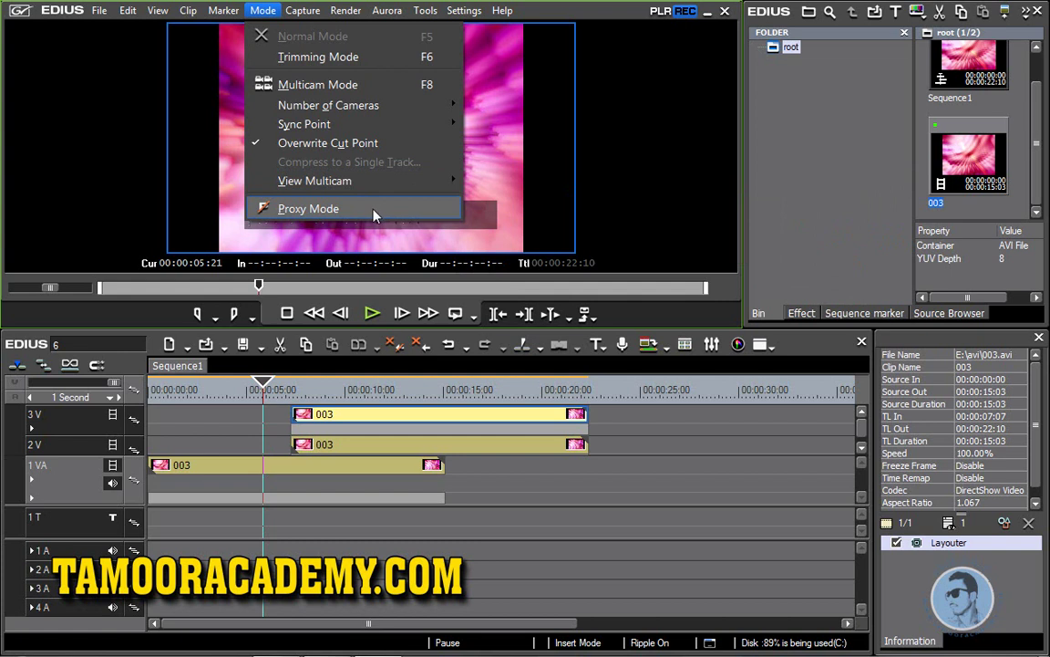
Try Proxy Mode while scrubbing the playhead to 00:00:06:14 and 00:00:04:06, and turn Proxy Mode off again
left_click(374, 215)
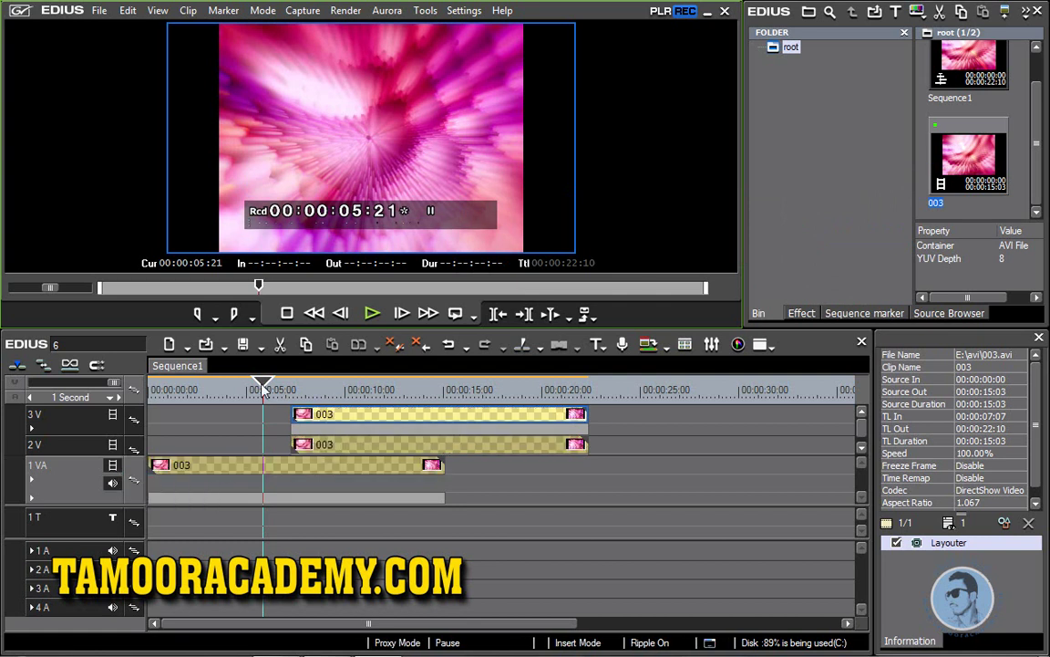
left_click_drag(263, 390, 277, 389)
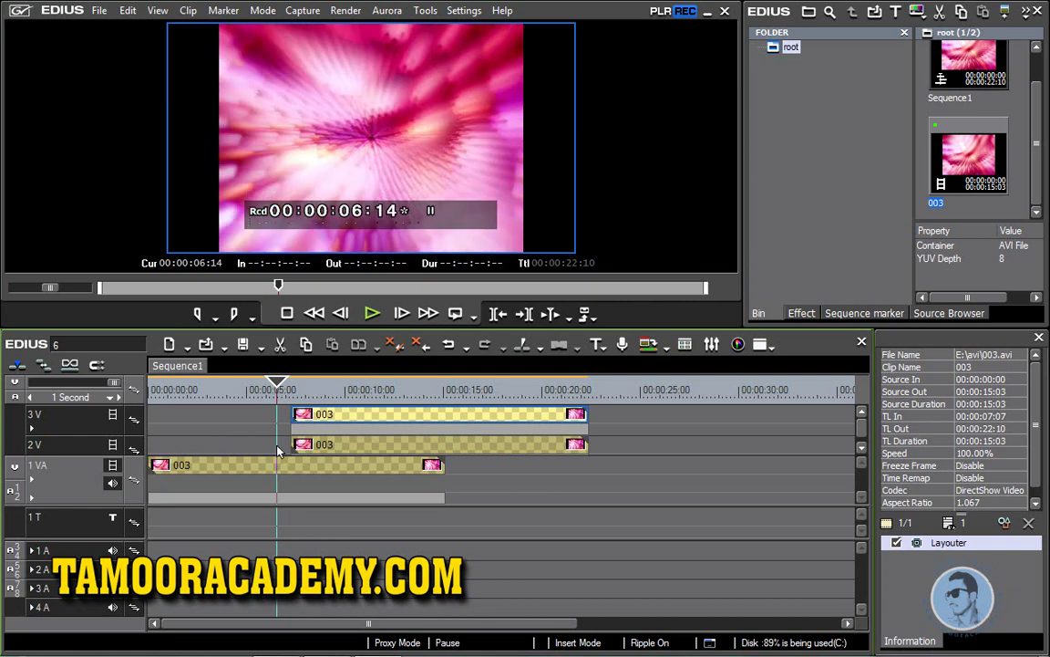
left_click_drag(275, 389, 232, 390)
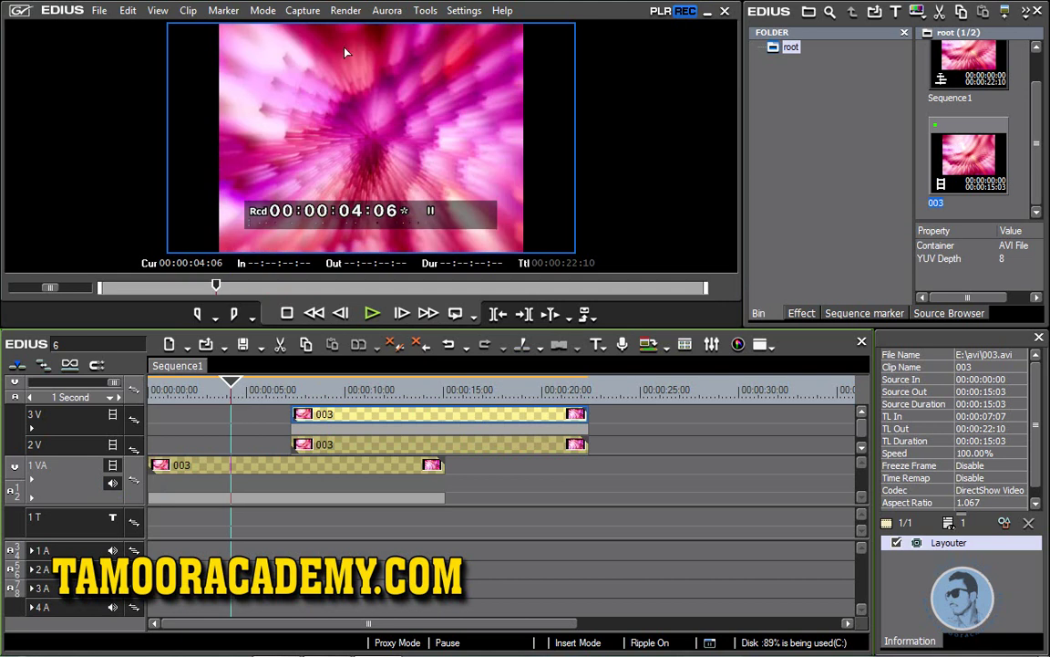
left_click(263, 10)
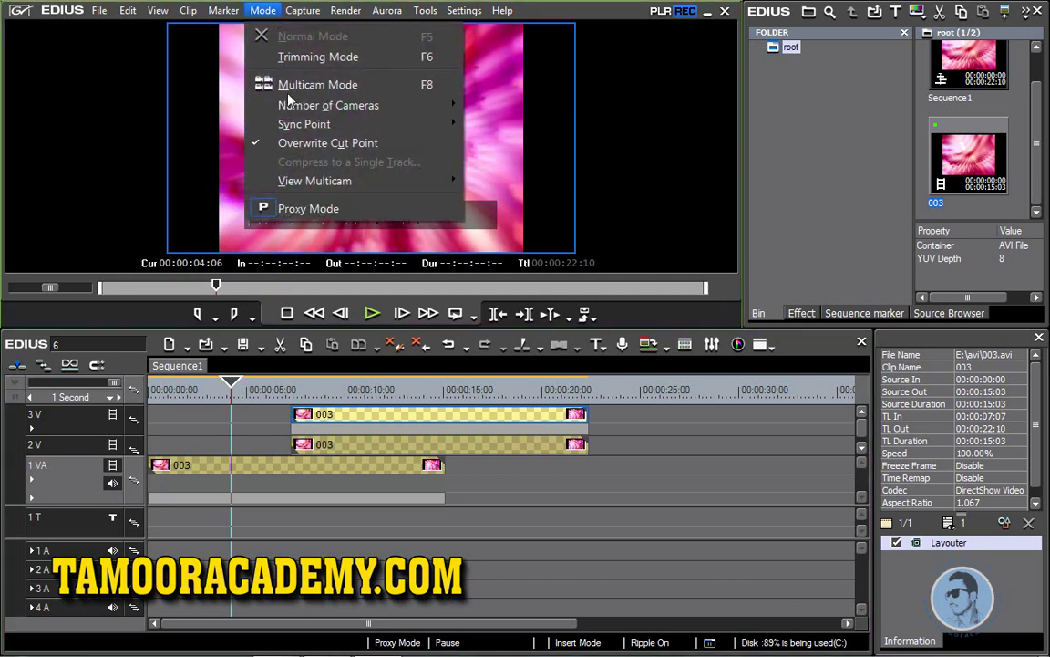
left_click(320, 208)
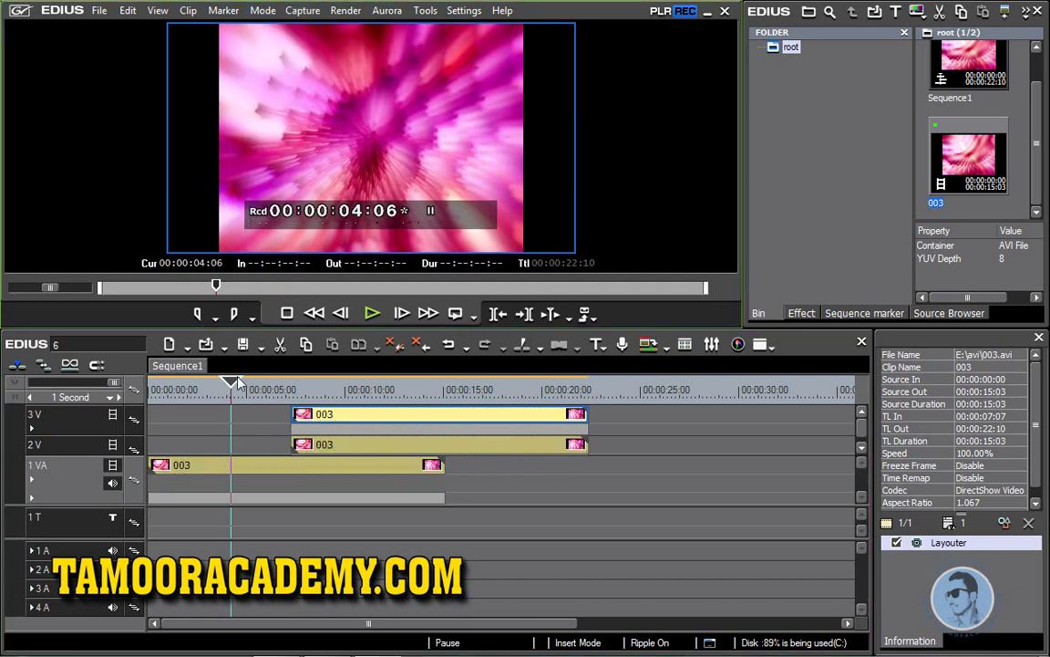
Deselect the clip on track 3V and move the playhead to 00:00:11:06
left_click_drag(231, 388, 279, 390)
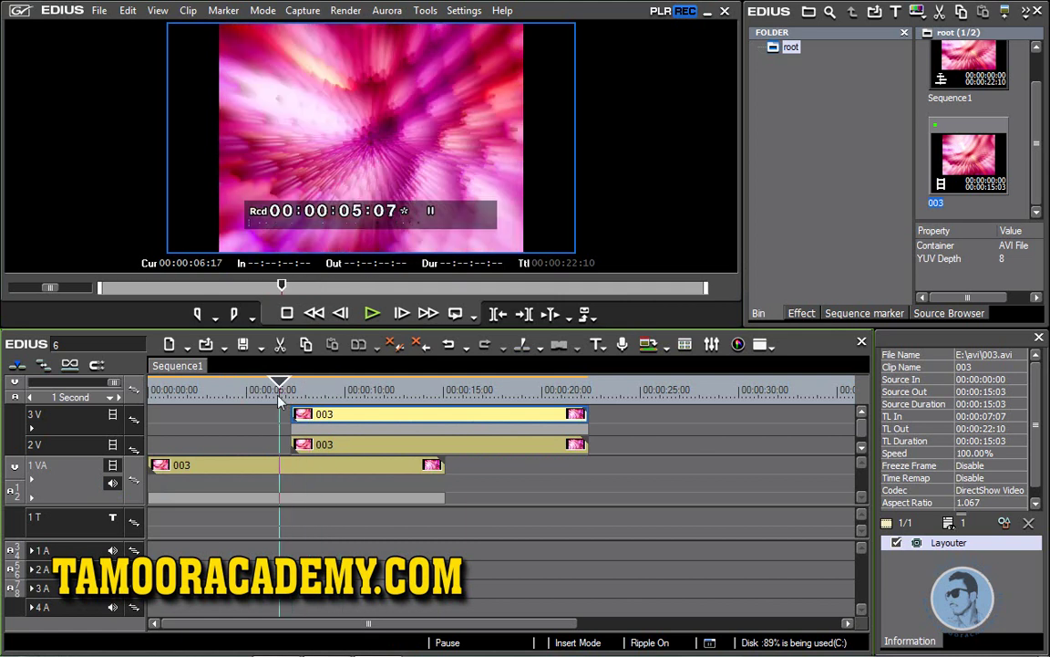
left_click(262, 10)
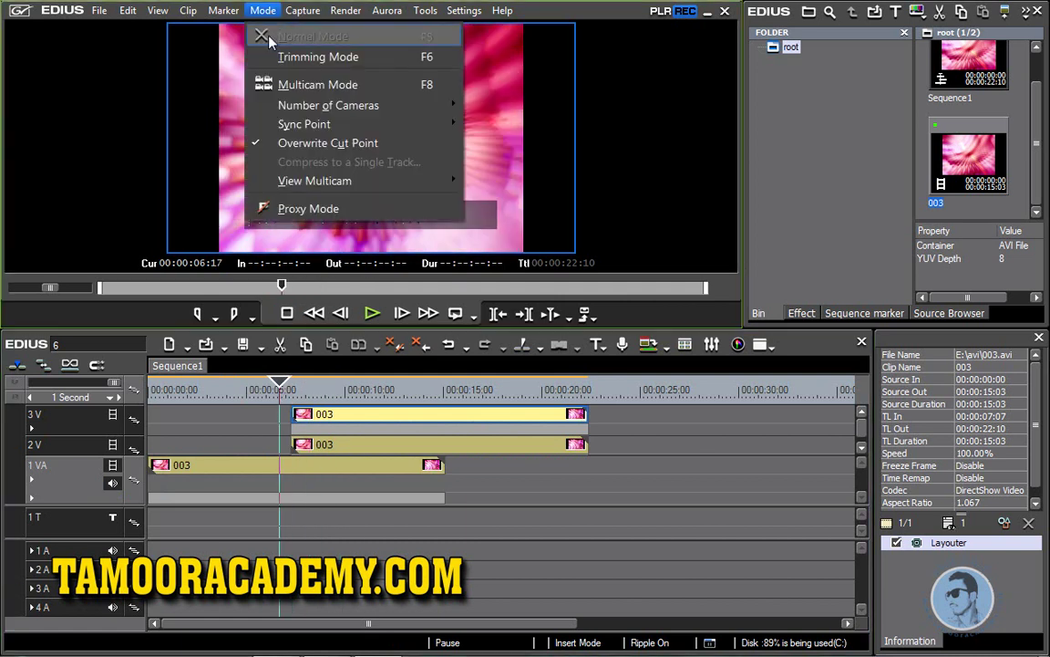
left_click(448, 416)
left_click(369, 387)
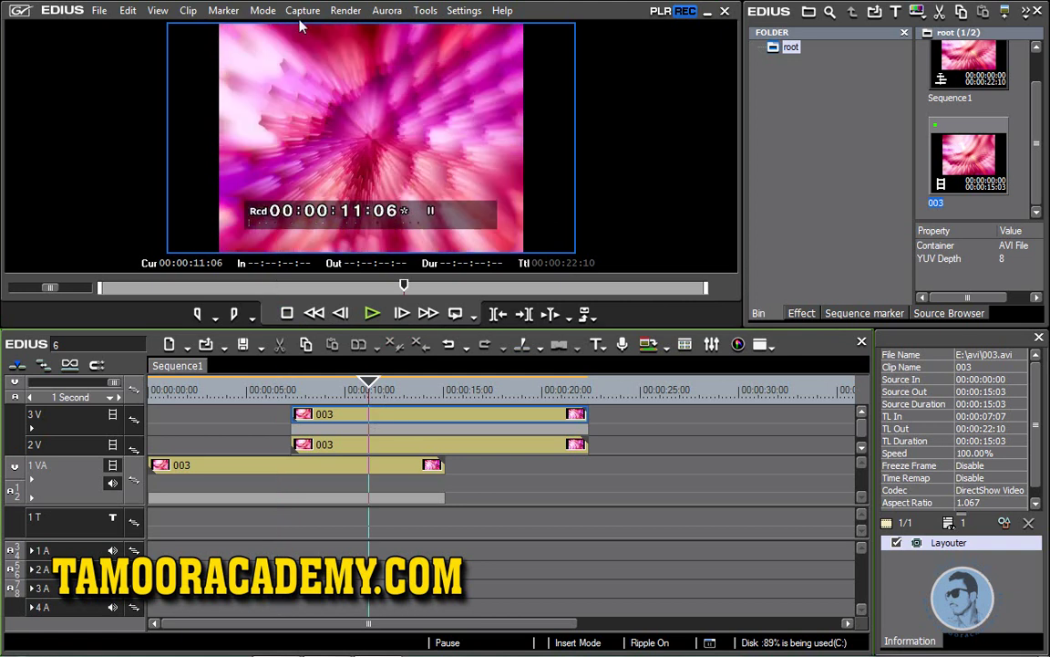
left_click(263, 10)
mouse_move(231, 18)
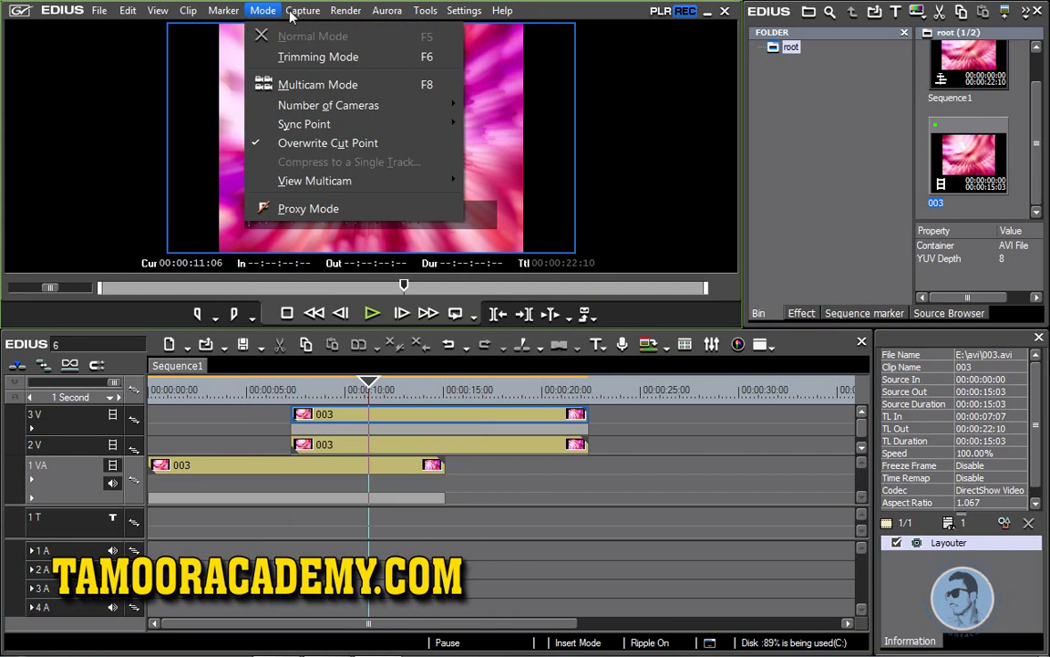
mouse_move(327, 16)
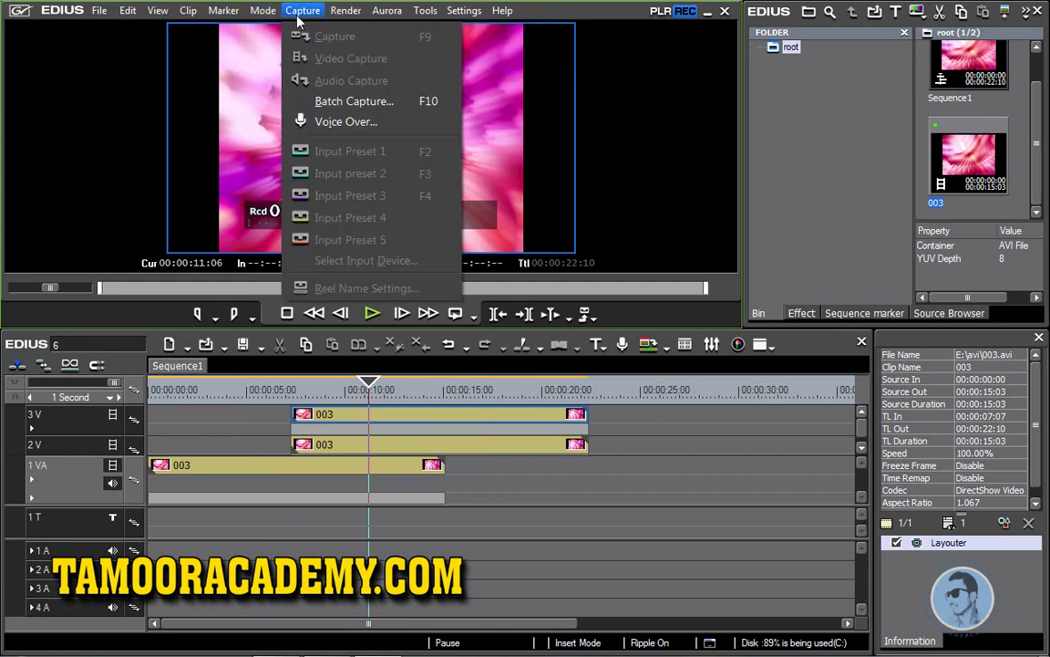
key("Down")
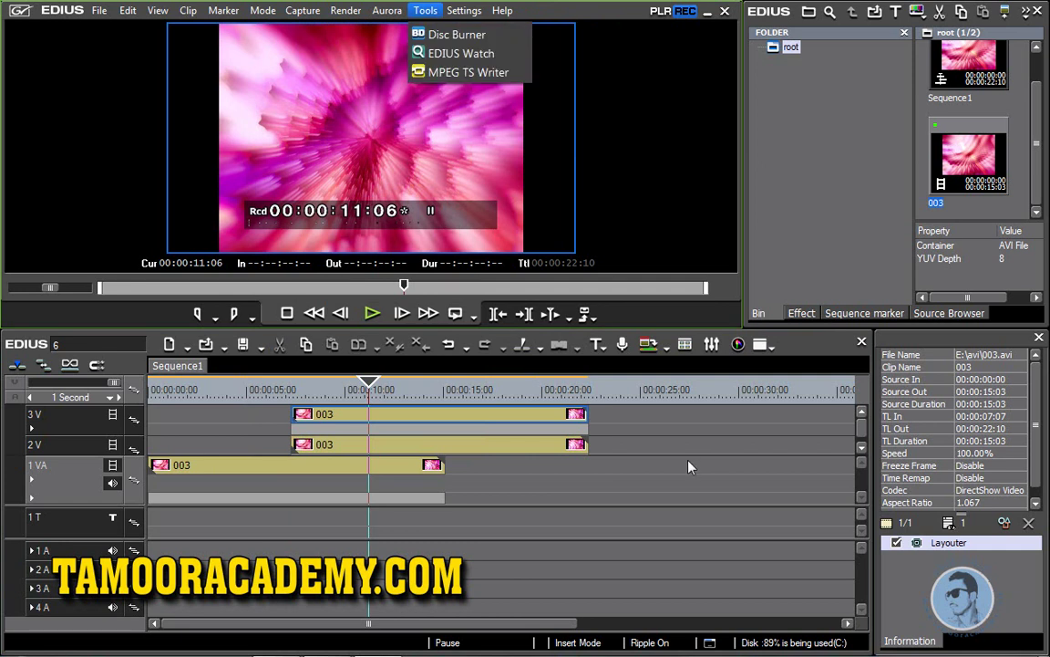
key("Escape")
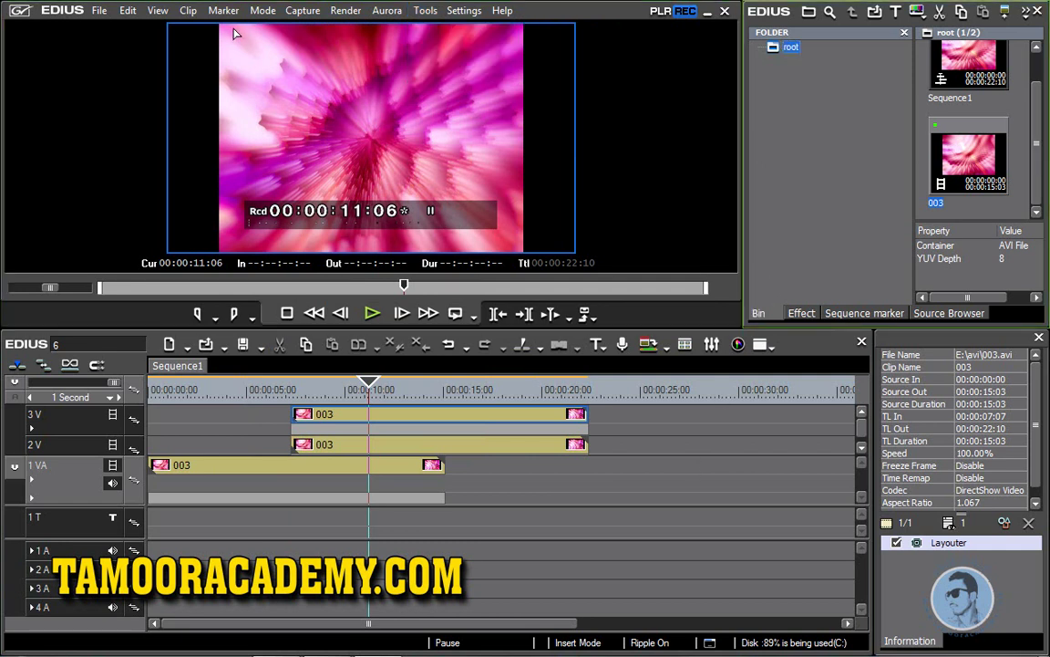